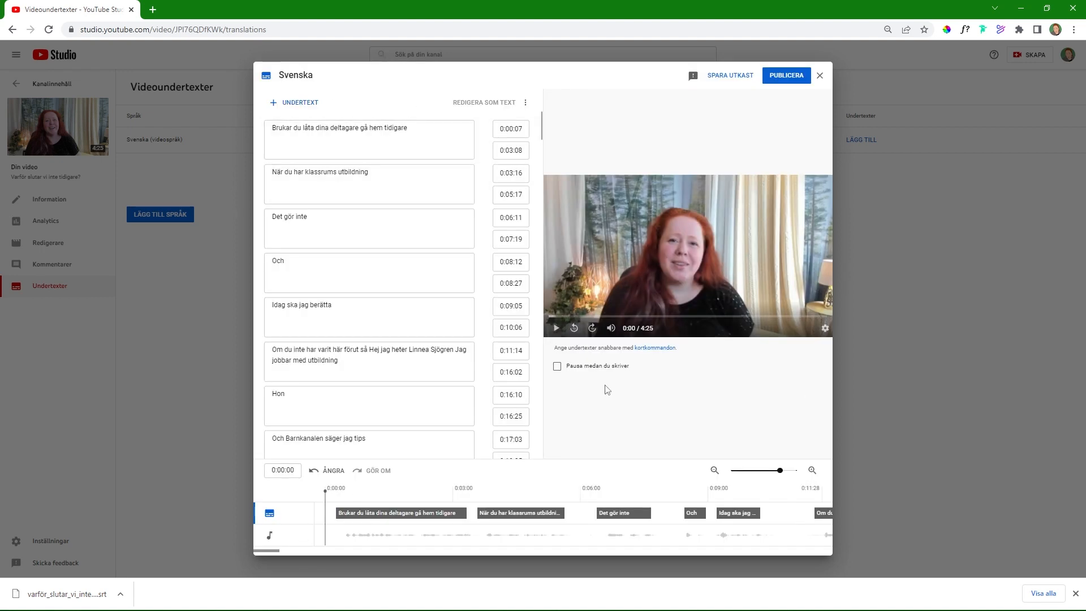
Step: Play the opening, extend the caption "Det gör inte" to end at 0:07:28 and complete its text as "Det gör inte jag och"
{"action": "left_click", "coordinate": [556, 331]}
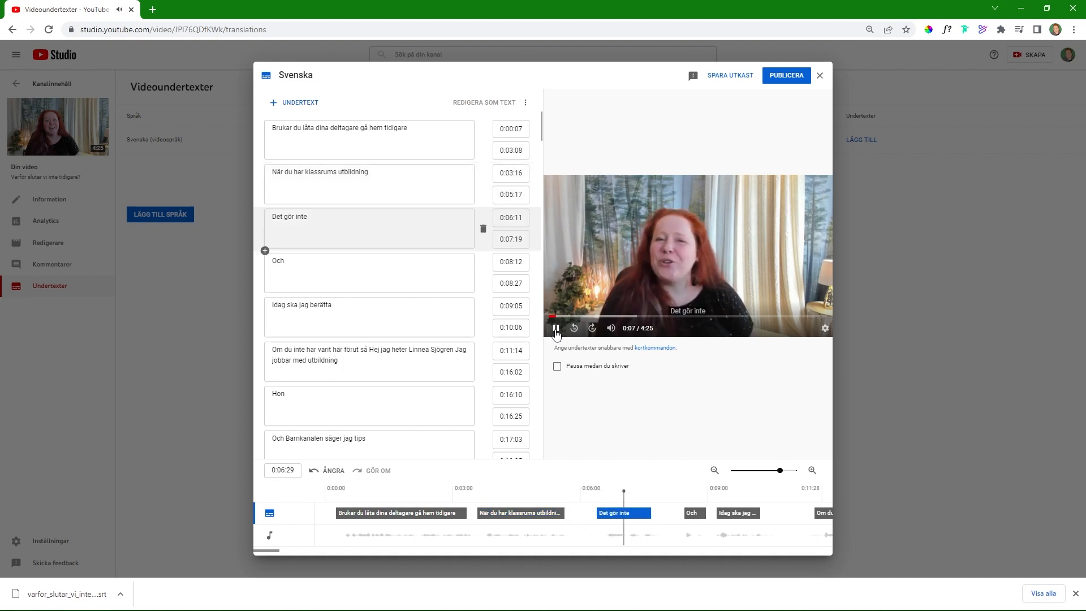
{"action": "left_click", "coordinate": [556, 328]}
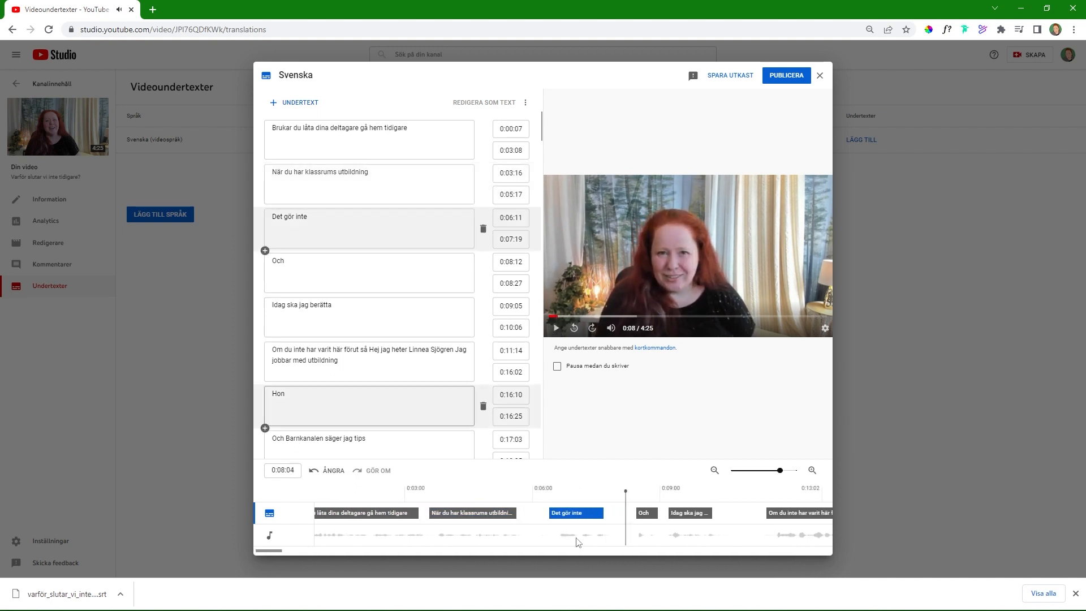
{"action": "left_click_drag", "start_coordinate": [616, 520], "coordinate": [618, 519]}
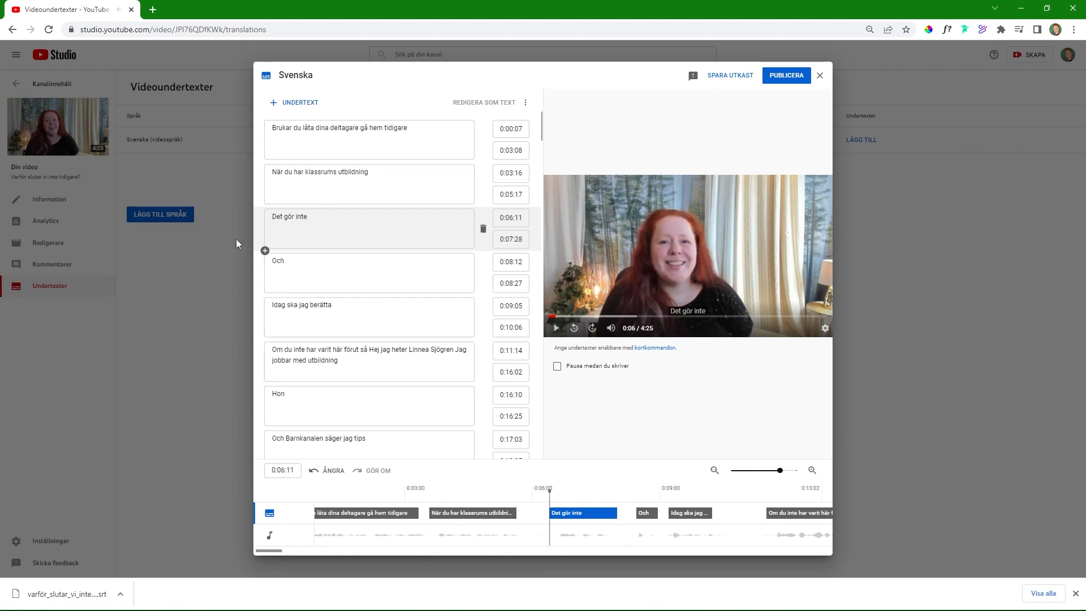
{"action": "left_click", "coordinate": [328, 216]}
{"action": "type", "text": "jag"}
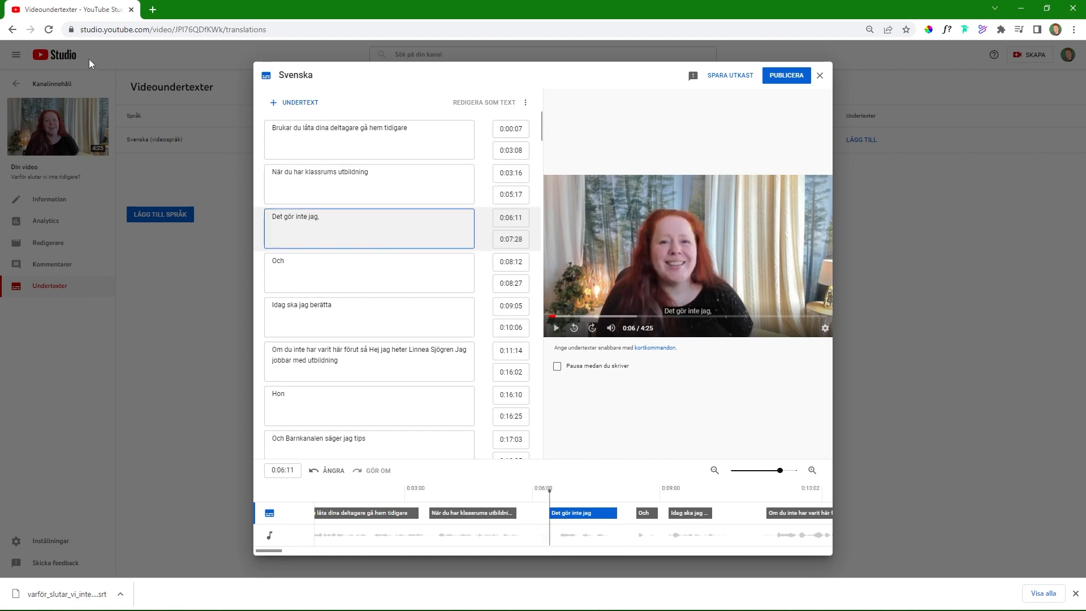
{"action": "type", "text": " och"}
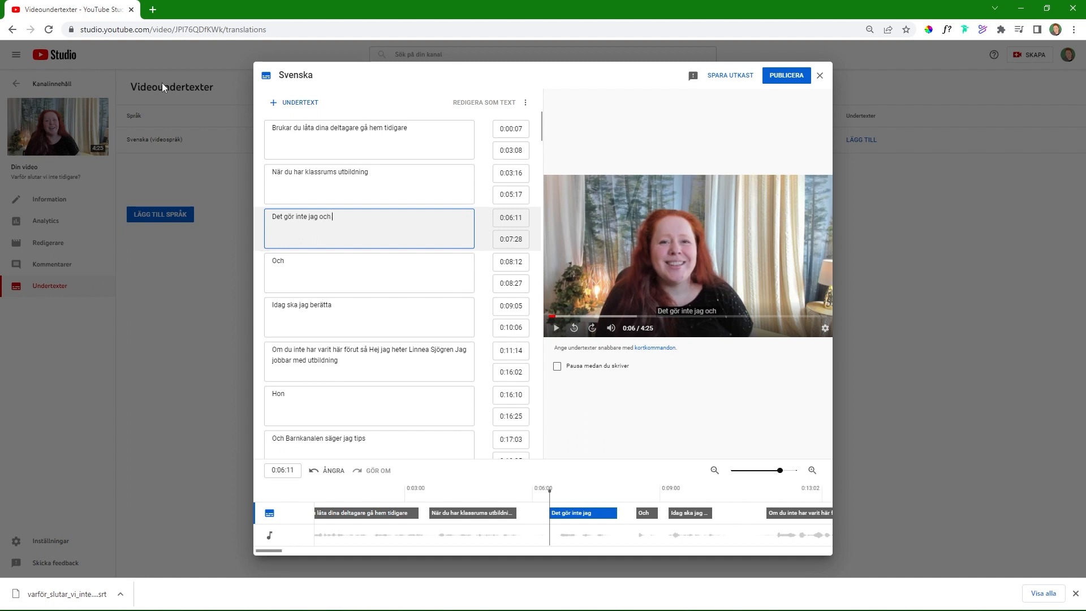
Step: Delete the separate caption "Och" and extend the caption before it to end at 0:09:00
{"action": "left_click", "coordinate": [483, 273]}
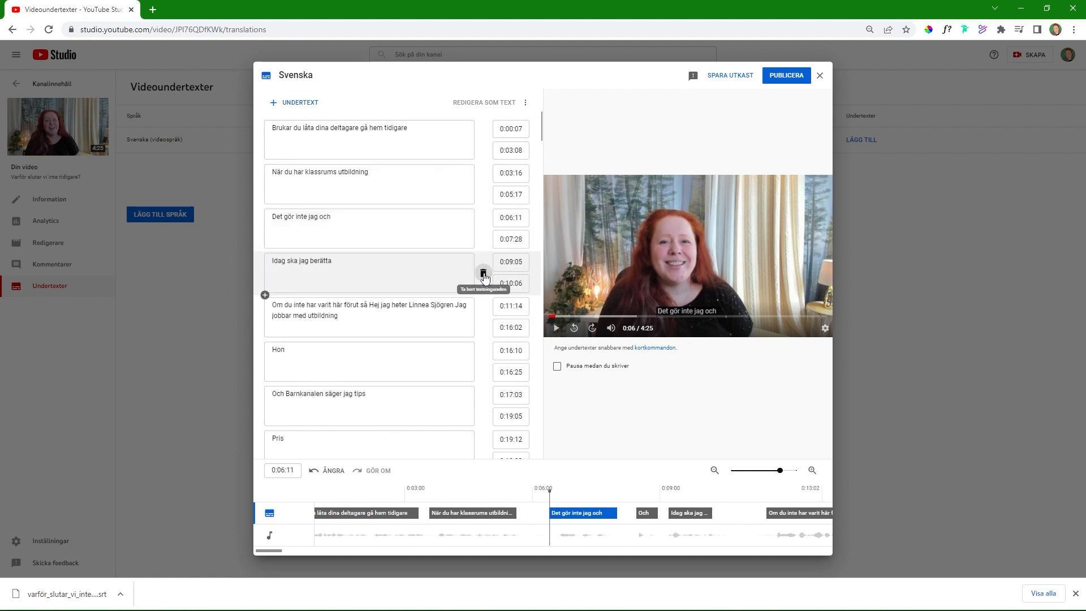
{"action": "left_click_drag", "start_coordinate": [620, 516], "coordinate": [662, 520]}
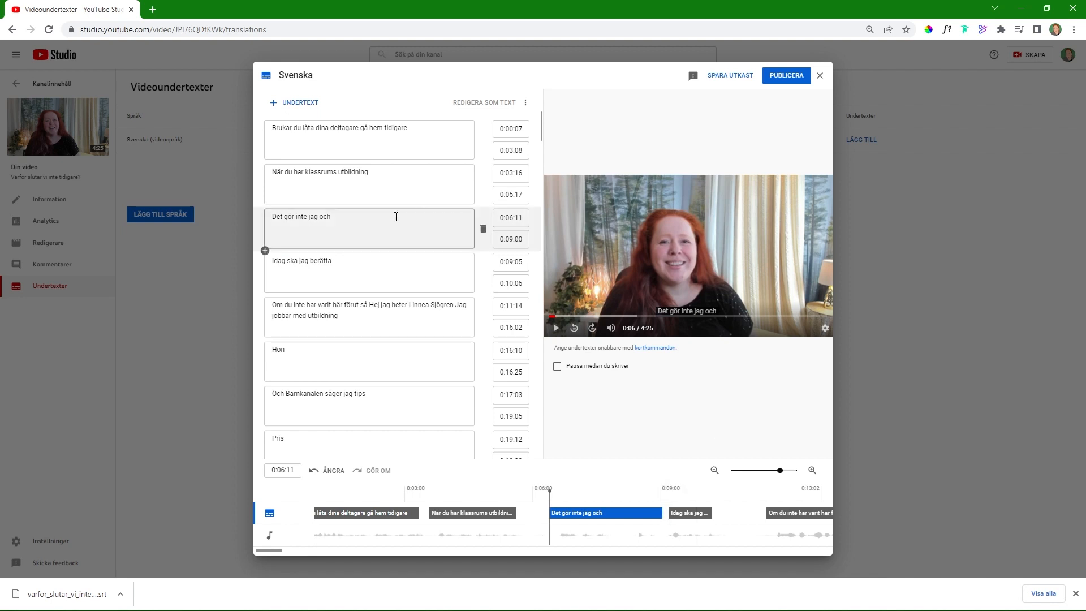
Step: Complete the caption "Idag ska jag berätta" with "varför" and extend it to end at 0:10:23
{"action": "left_click", "coordinate": [555, 329]}
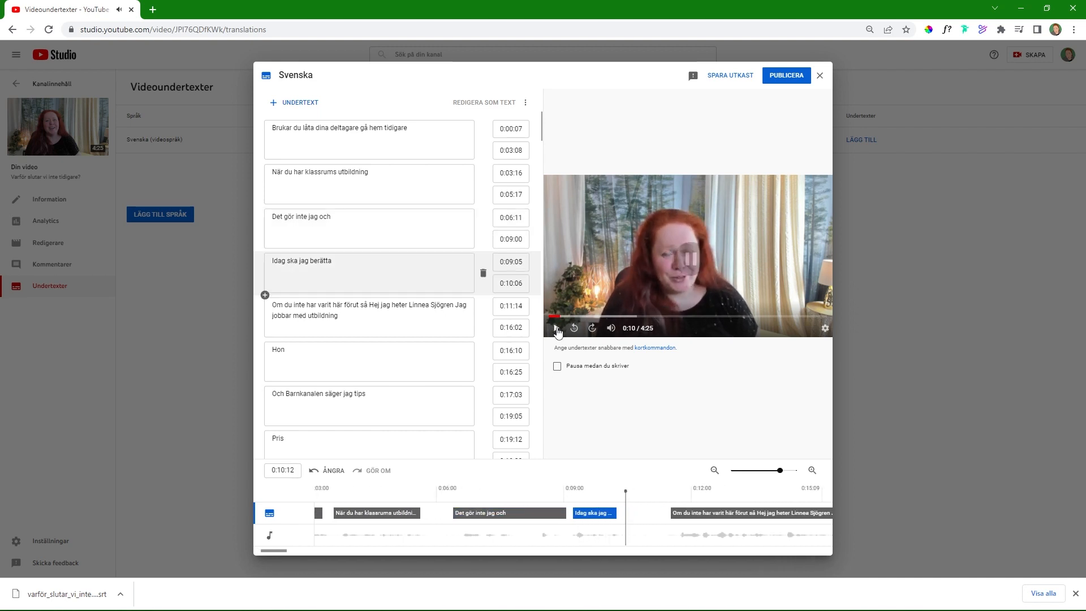
{"action": "left_click", "coordinate": [369, 262]}
{"action": "type", "text": "varför"}
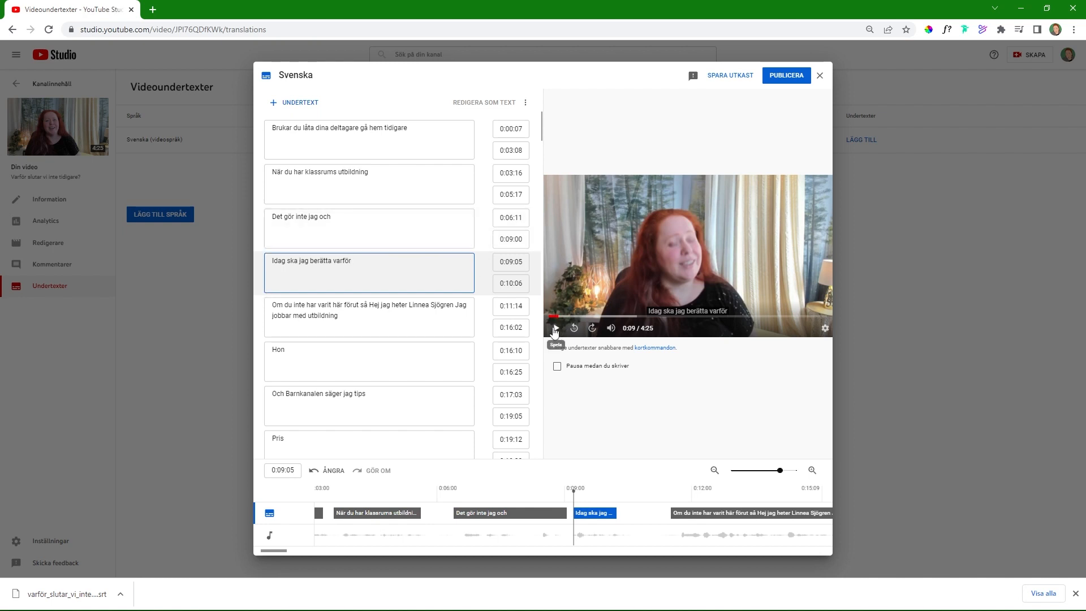
{"action": "left_click_drag", "start_coordinate": [616, 513], "coordinate": [640, 521]}
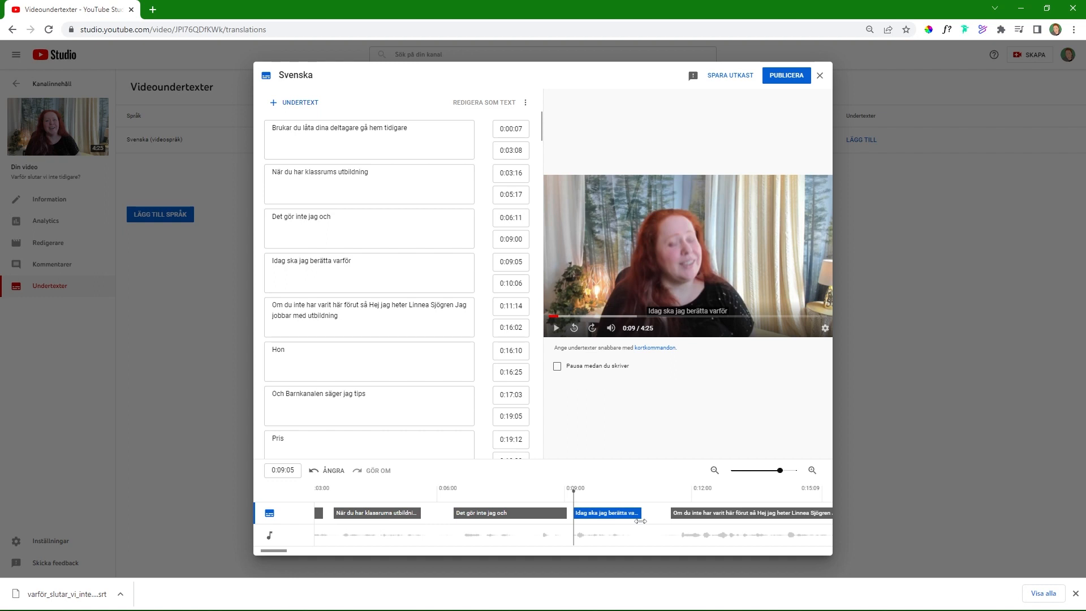
Step: Play the introduction and add "och utbildningsproduktion" to the end of the caption that starts at 0:11:14
{"action": "left_click", "coordinate": [555, 328]}
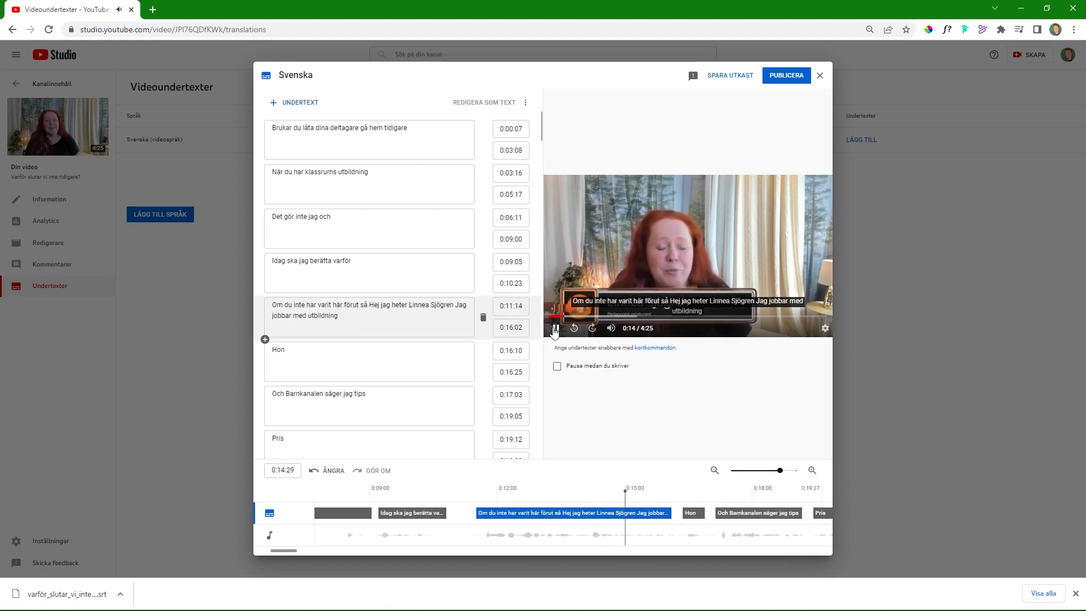
{"action": "left_click", "coordinate": [362, 315]}
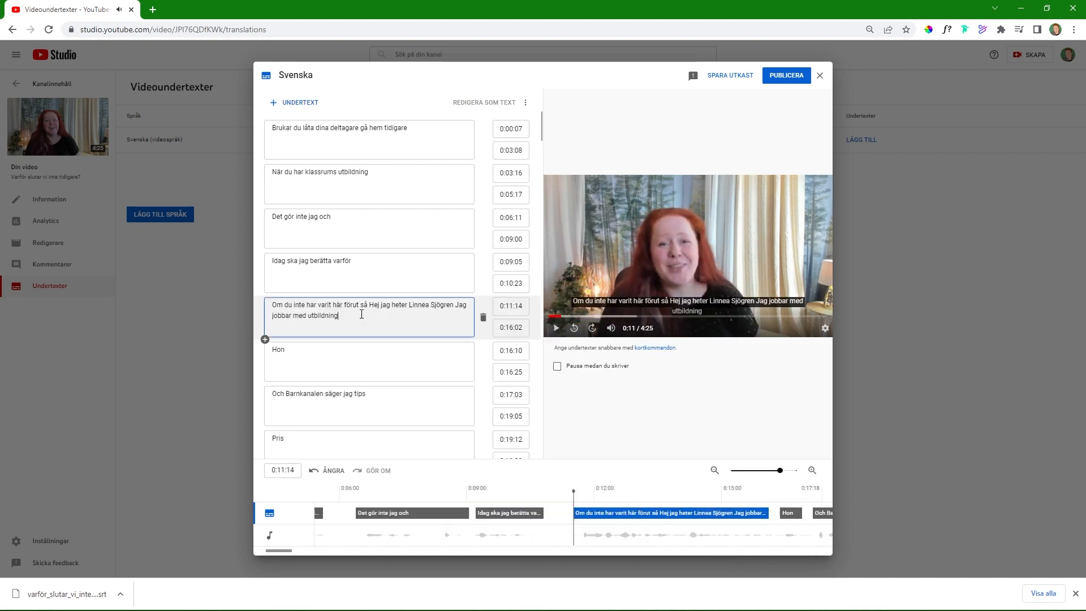
{"action": "type", "text": "och u"}
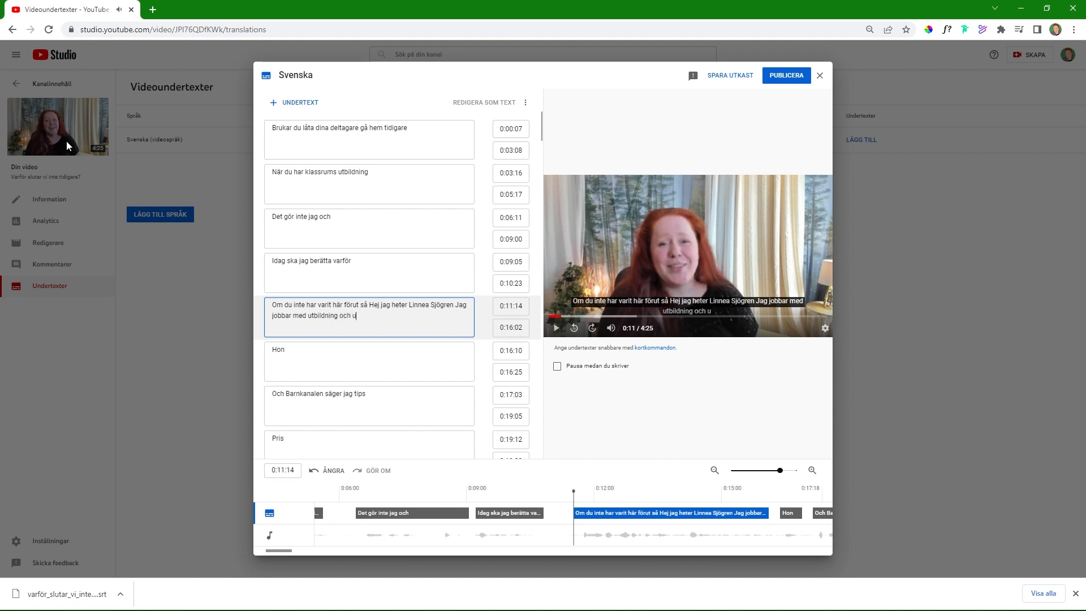
{"action": "type", "text": "tbildningspro"}
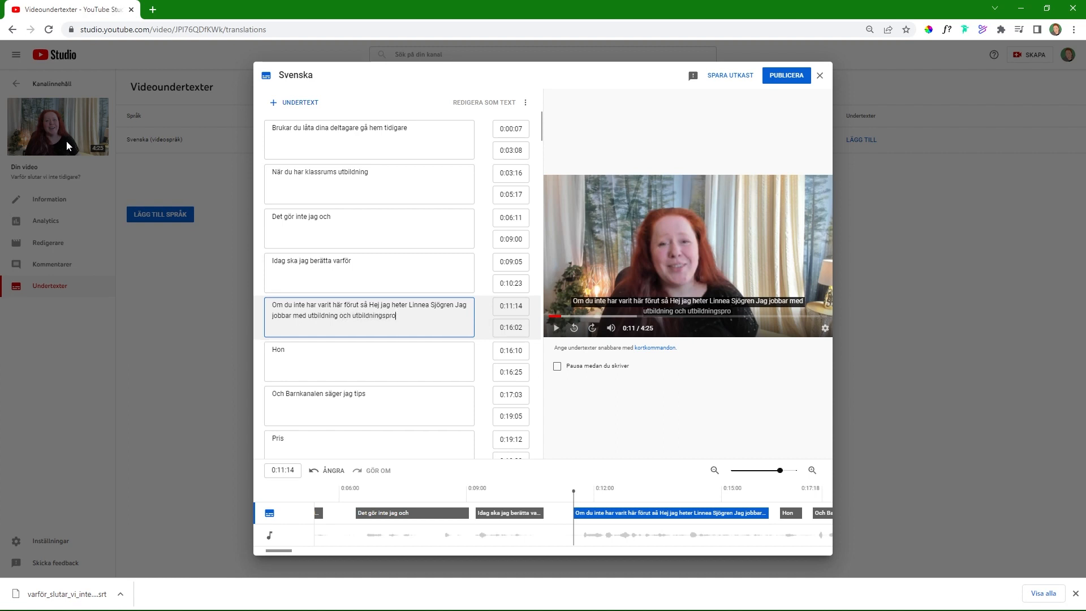
{"action": "type", "text": "duktion"}
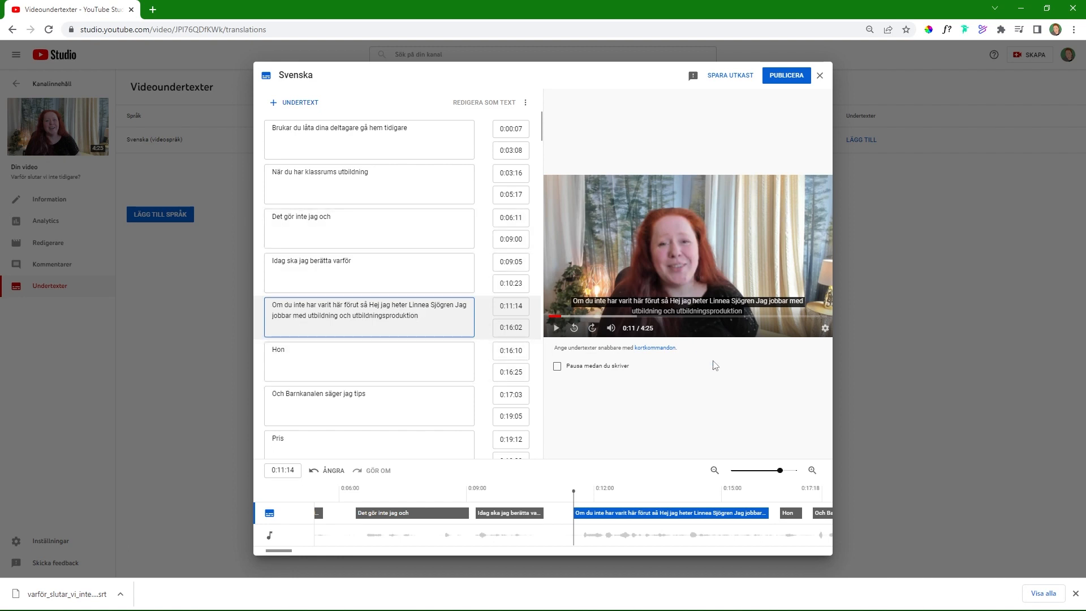
Step: Check the playback, delete the caption "Hon" and extend the introduction caption before it to end at 0:17:01
{"action": "left_click", "coordinate": [555, 331]}
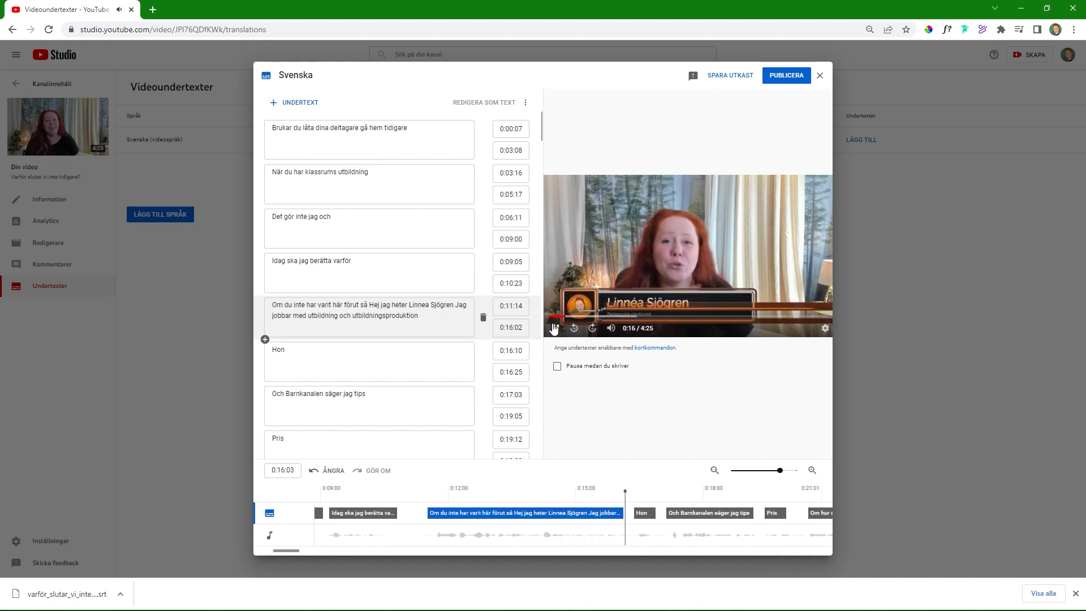
{"action": "left_click", "coordinate": [554, 328]}
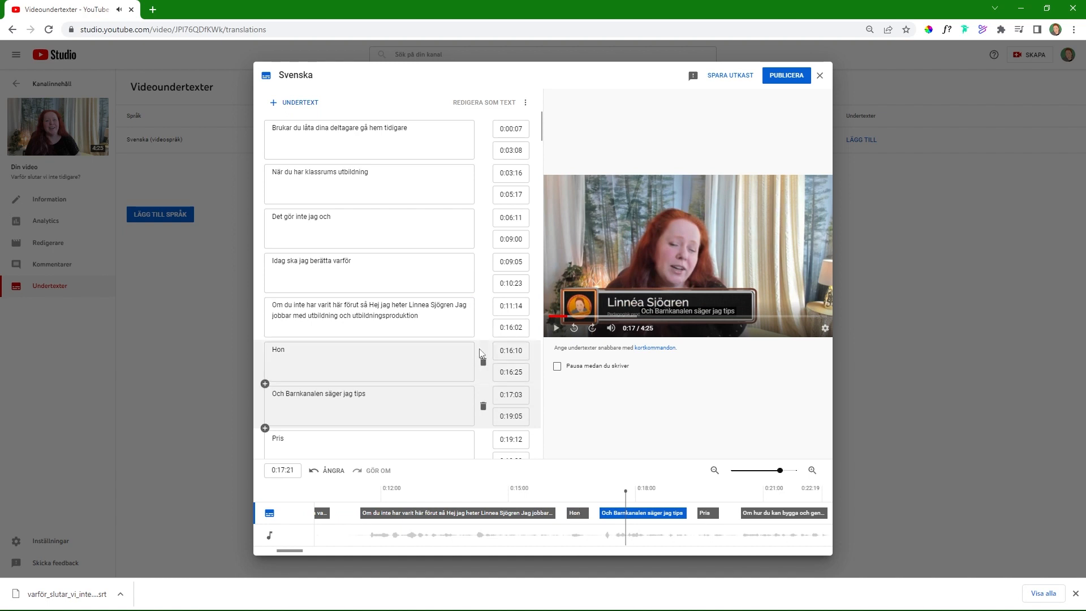
{"action": "left_click", "coordinate": [483, 362]}
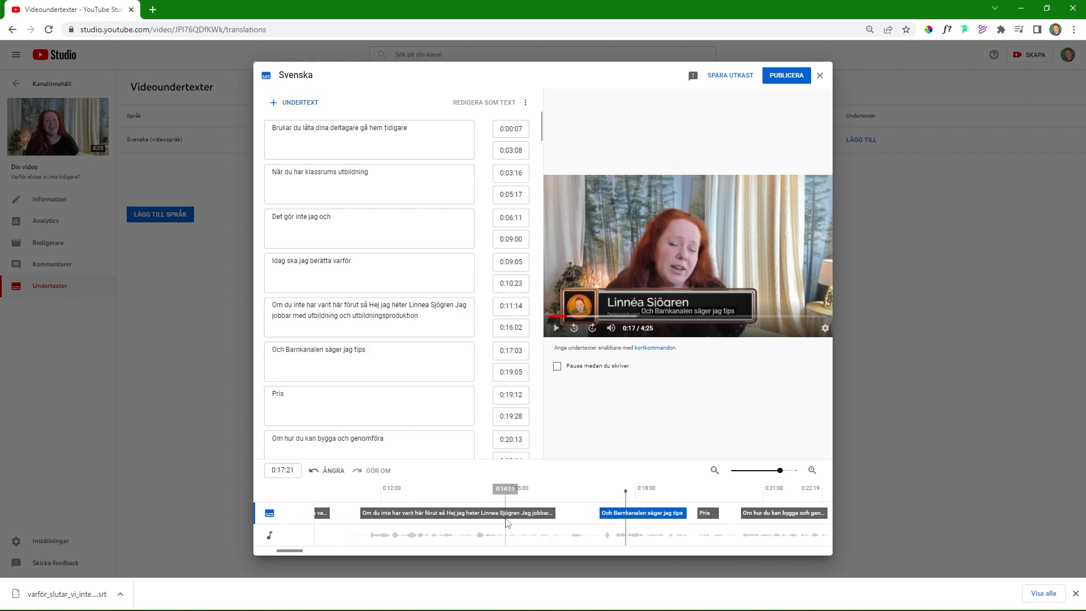
{"action": "left_click", "coordinate": [506, 513]}
{"action": "left_click_drag", "start_coordinate": [550, 514], "coordinate": [596, 515]}
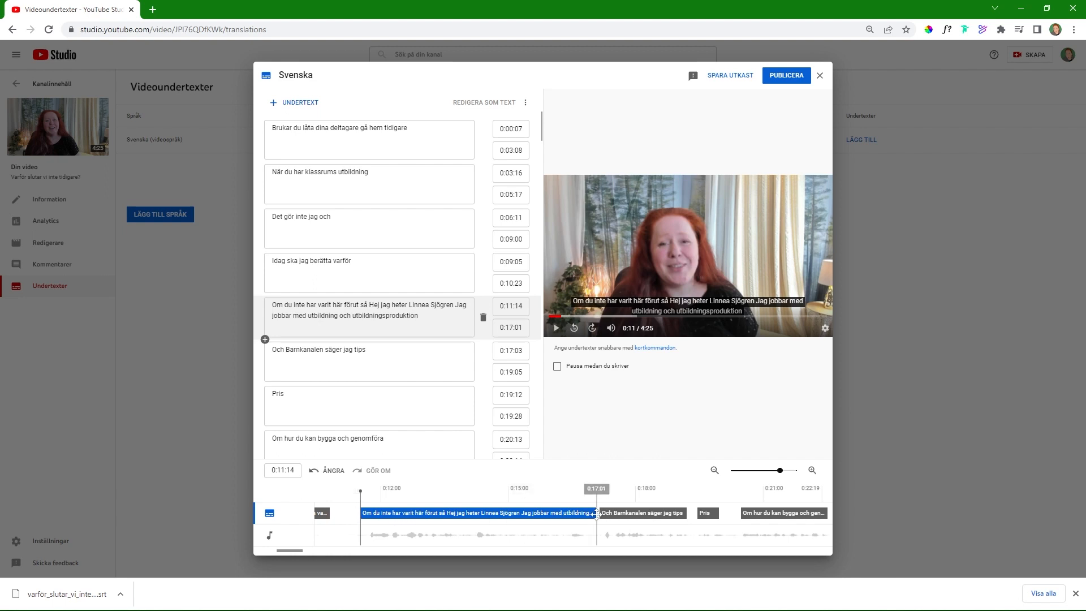
Step: Try splitting the introduction caption by ending it at 0:14:02 and adding an empty caption from 0:14:05 to 0:16:29
{"action": "left_click_drag", "start_coordinate": [595, 514], "coordinate": [472, 523]}
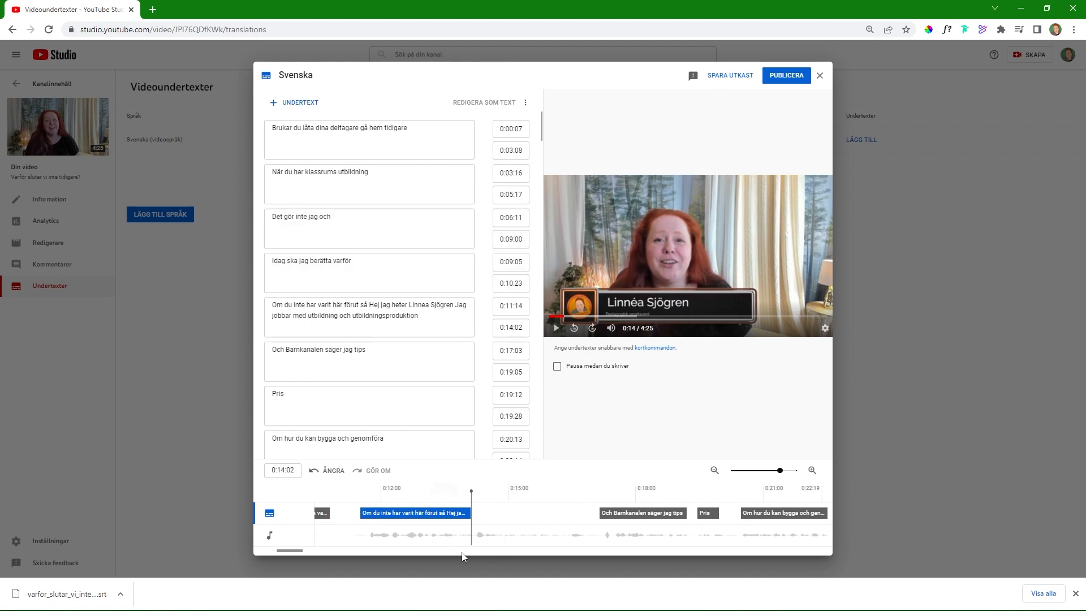
{"action": "left_click", "coordinate": [275, 105]}
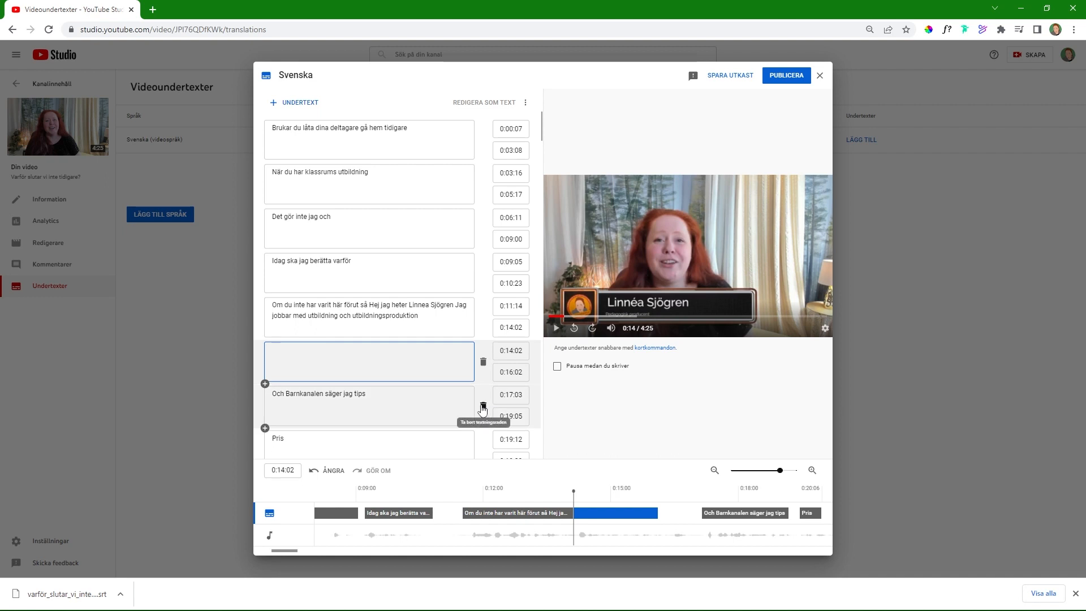
{"action": "left_click_drag", "start_coordinate": [627, 513], "coordinate": [696, 514]}
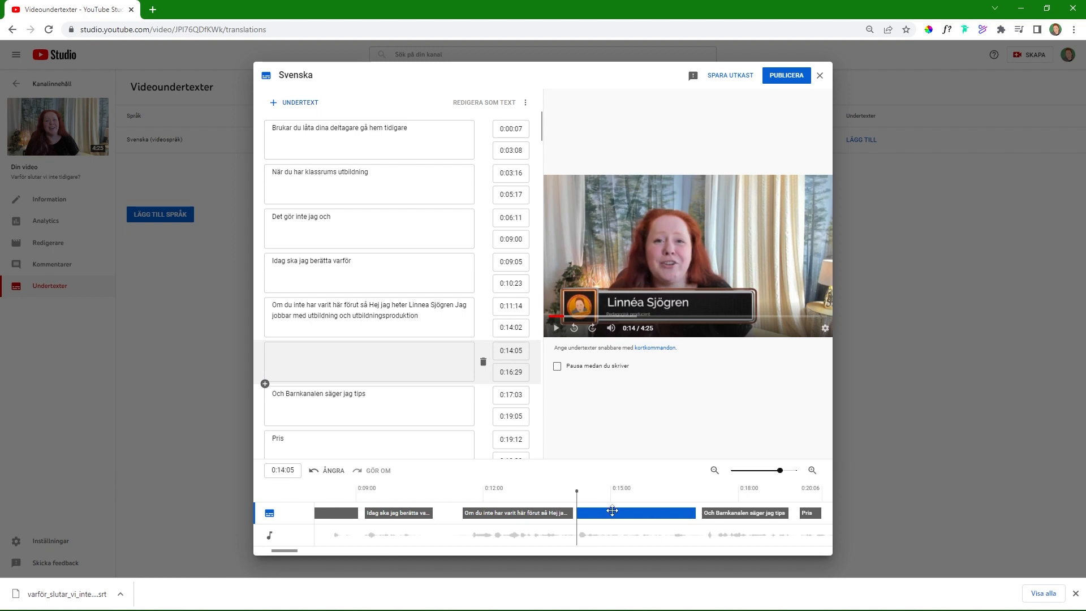
{"action": "key", "text": "BackSpace"}
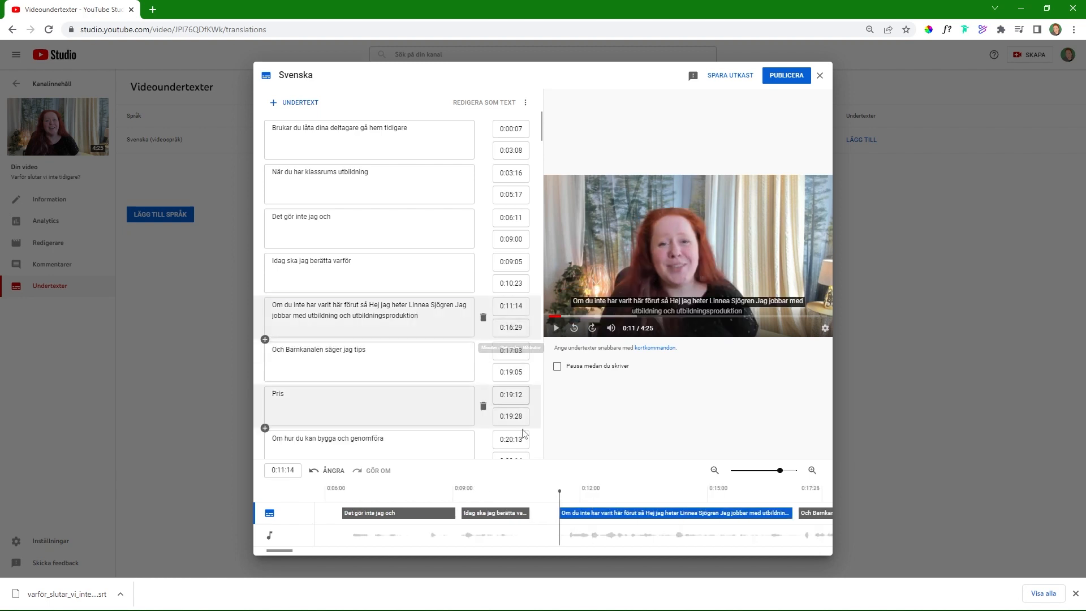
Step: Listen to the caption "Och Barnkanalen säger jag tips" and replace "Barn" with "på den här" before "kanalen"
{"action": "left_click_drag", "start_coordinate": [277, 550], "coordinate": [301, 550]}
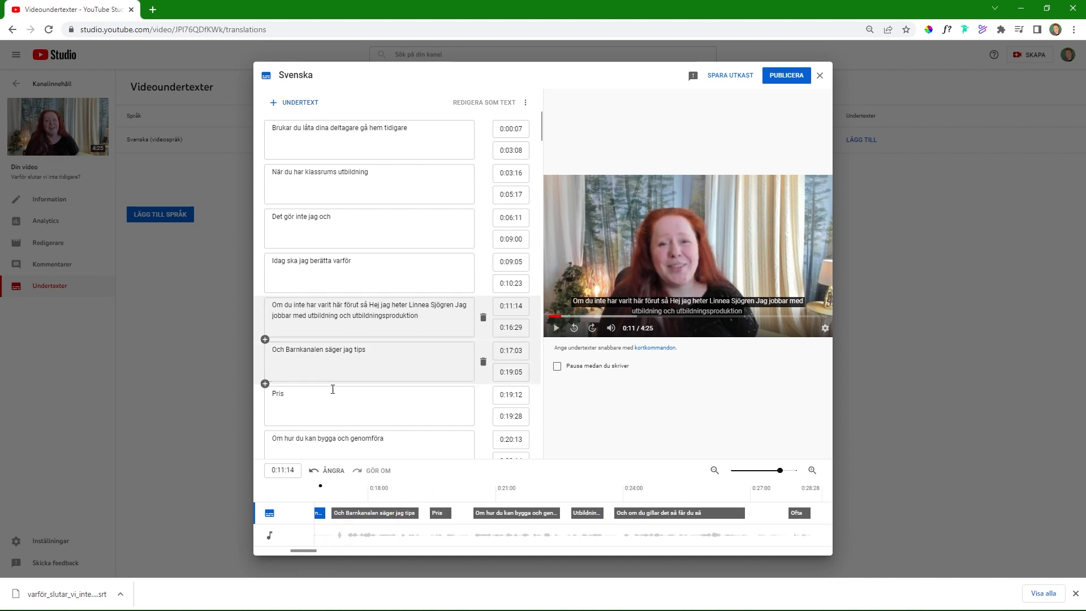
{"action": "left_click", "coordinate": [302, 398]}
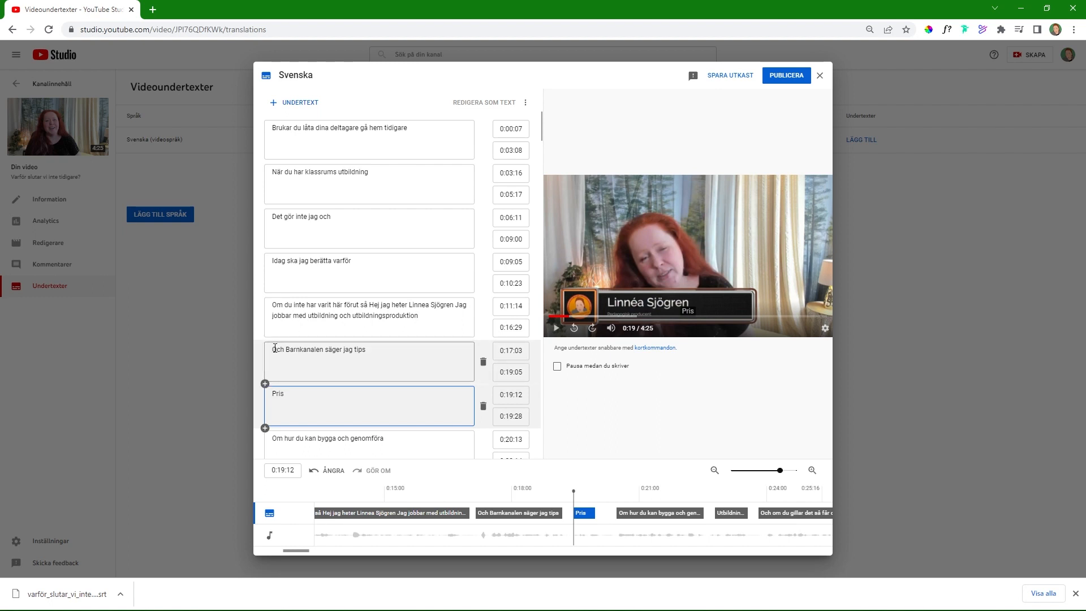
{"action": "left_click", "coordinate": [272, 350]}
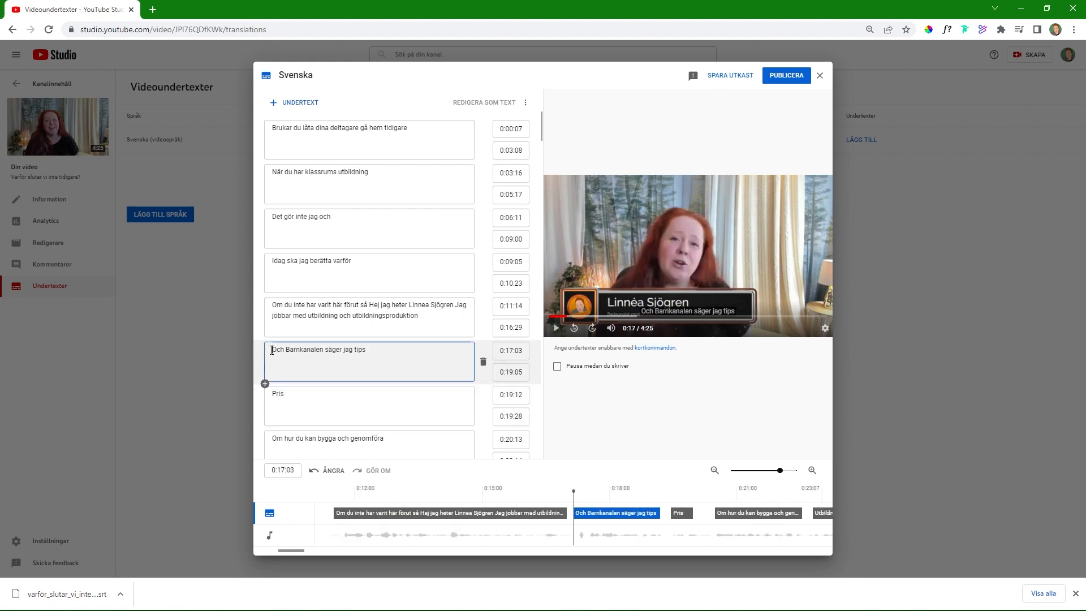
{"action": "left_click", "coordinate": [556, 328]}
{"action": "left_click", "coordinate": [557, 328]}
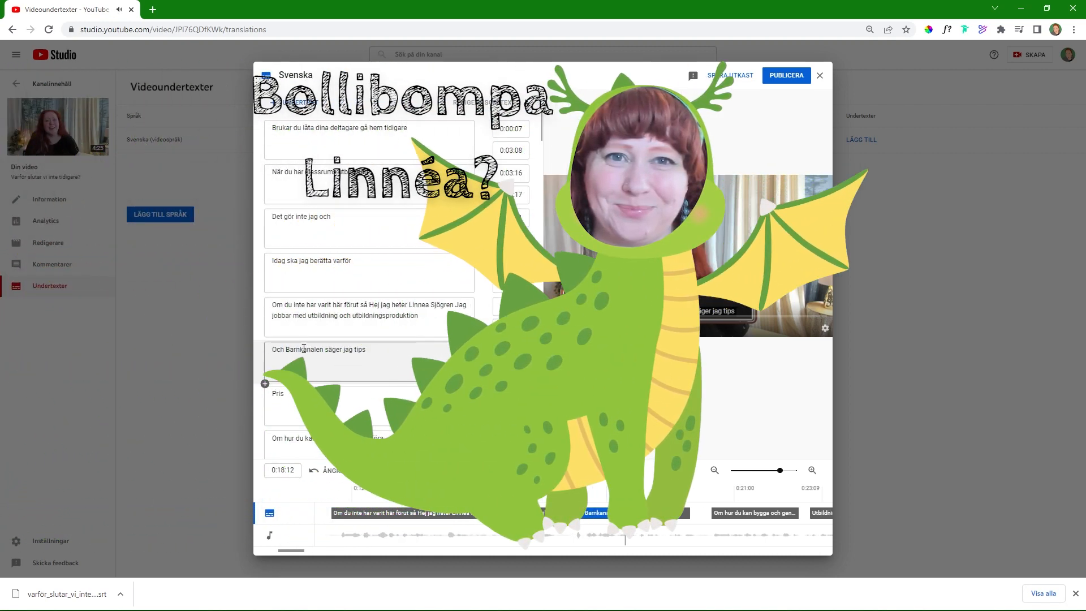
{"action": "left_click", "coordinate": [301, 349]}
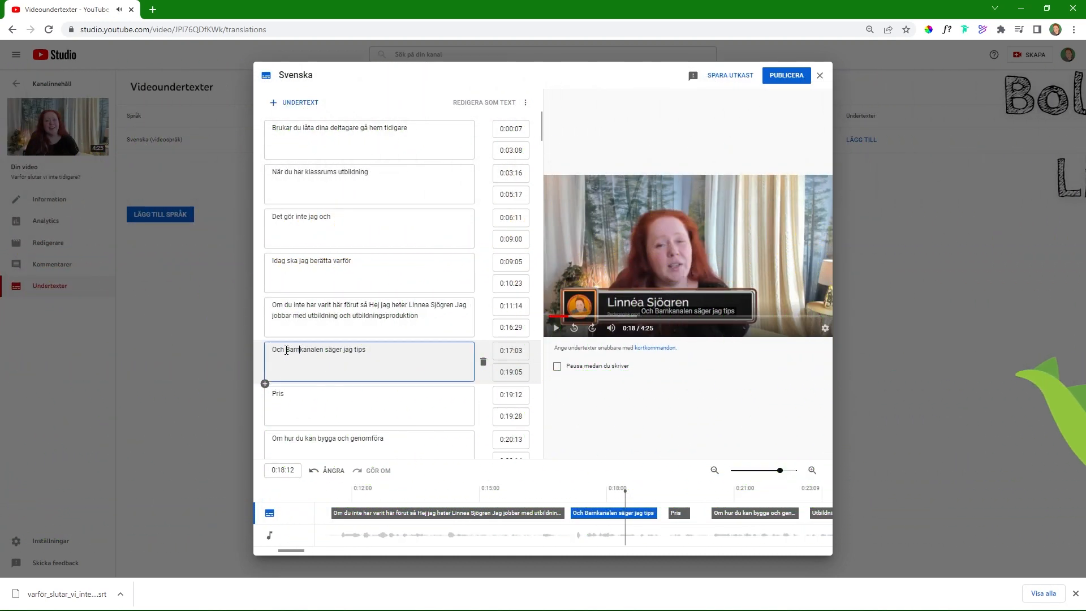
{"action": "key", "text": "BackSpace"}
{"action": "key", "text": "BackSpace"}
{"action": "key", "text": "BackSpace"}
{"action": "key", "text": "BackSpace"}
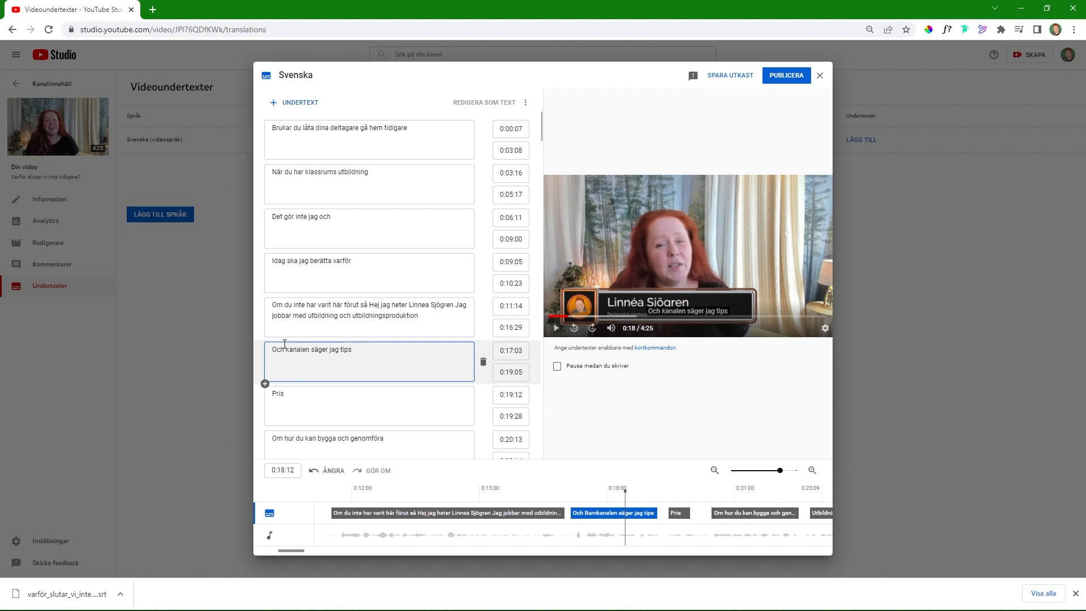
{"action": "type", "text": "på den här"}
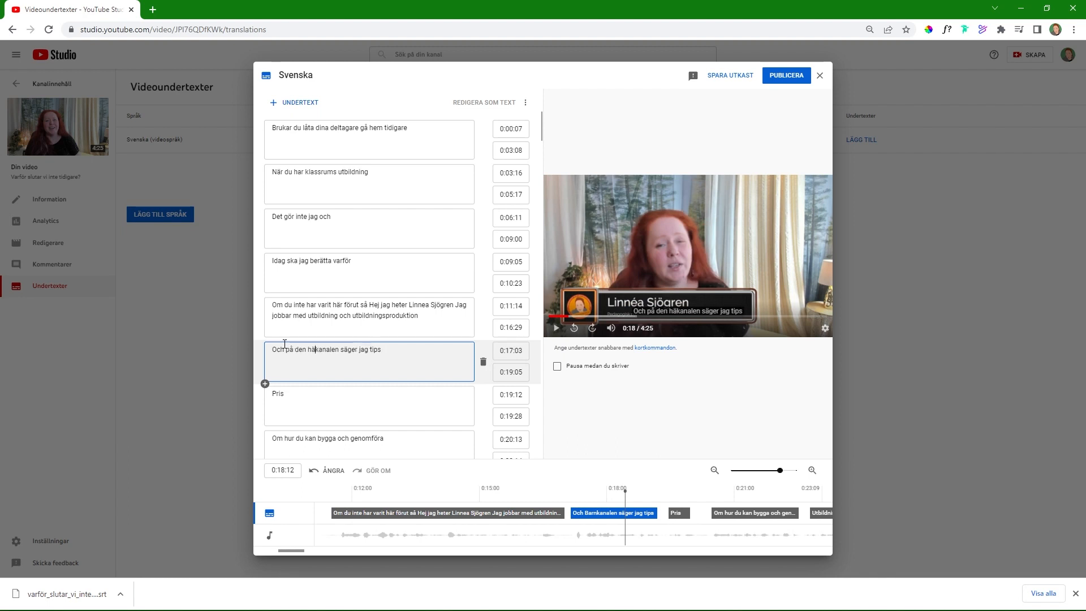
Step: Replay the caption that starts at 0:17:03 and replace "säger" with "så ger" in its text
{"action": "left_click", "coordinate": [556, 329]}
{"action": "left_click", "coordinate": [556, 328]}
{"action": "left_click", "coordinate": [351, 355]}
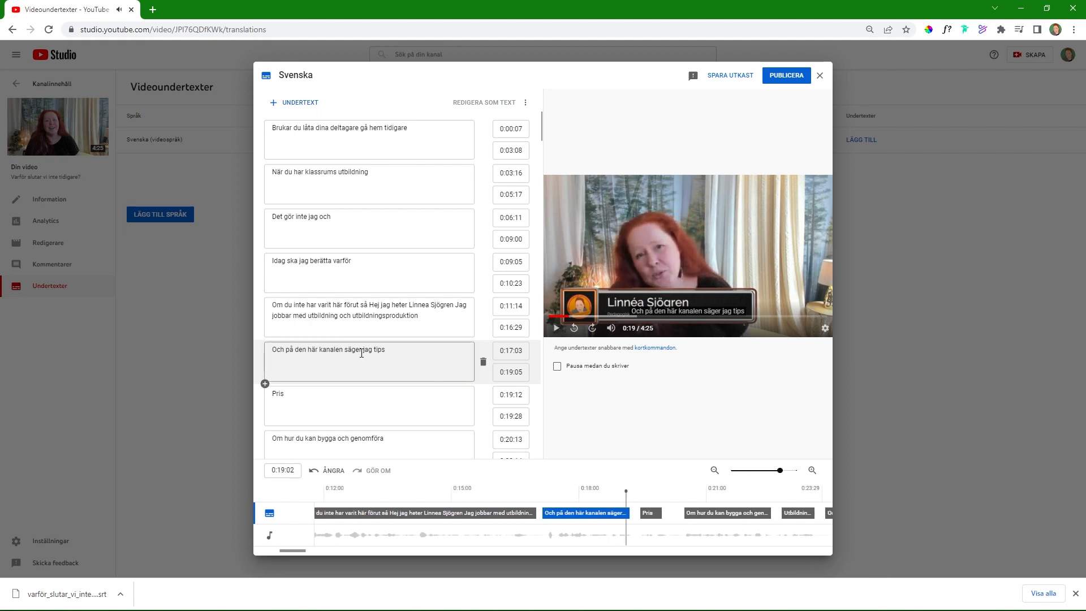
{"action": "left_click", "coordinate": [347, 353]}
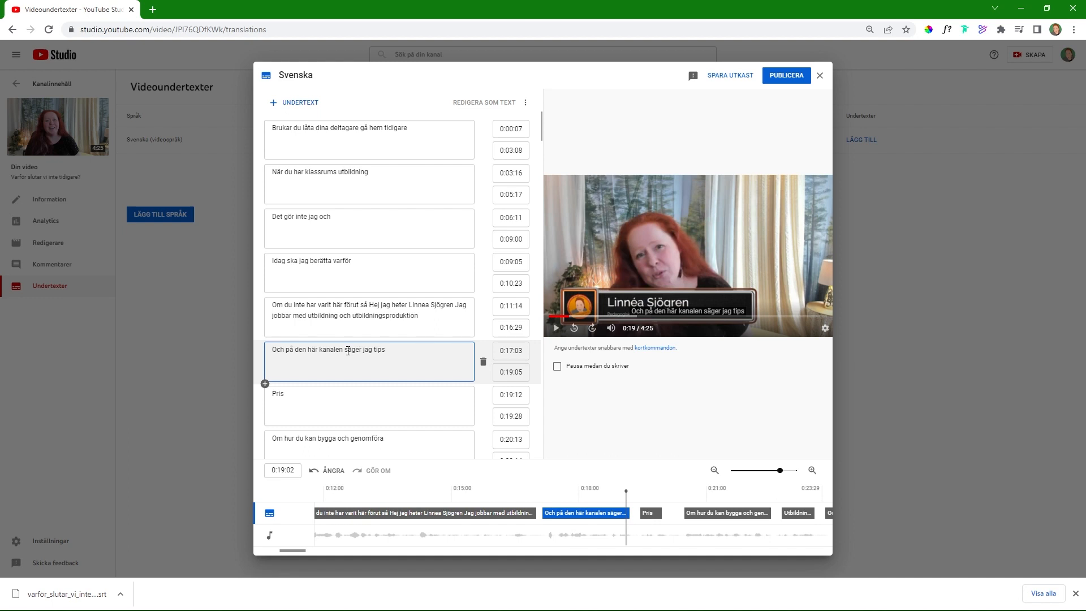
{"action": "key", "text": "Delete"}
{"action": "key", "text": "Delete"}
{"action": "key", "text": "Delete"}
{"action": "key", "text": "Delete"}
{"action": "type", "text": "å ger"}
Step: Add "och trix" to the end of the caption "Och på den här kanalen så ger jag tips" and delete the caption "Pris"
{"action": "left_click", "coordinate": [555, 328]}
{"action": "left_click", "coordinate": [436, 350]}
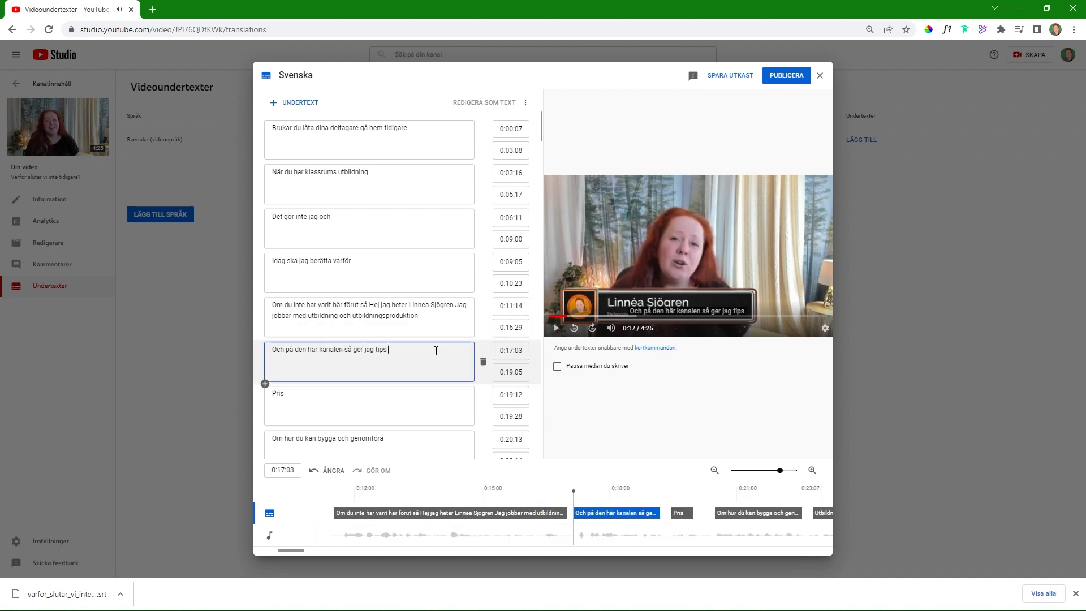
{"action": "type", "text": "och trix"}
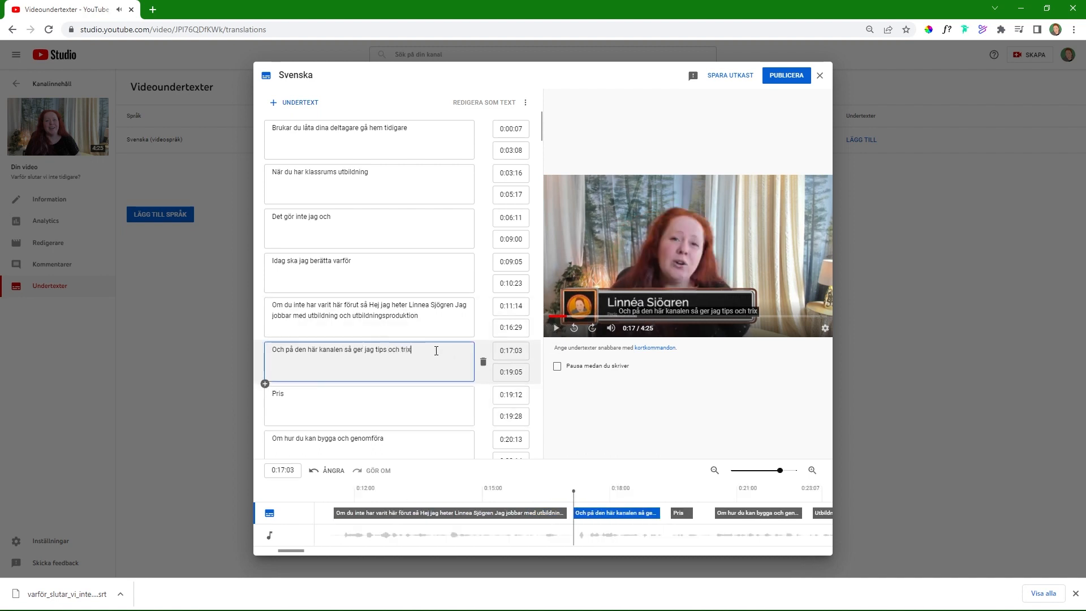
{"action": "left_click", "coordinate": [484, 407]}
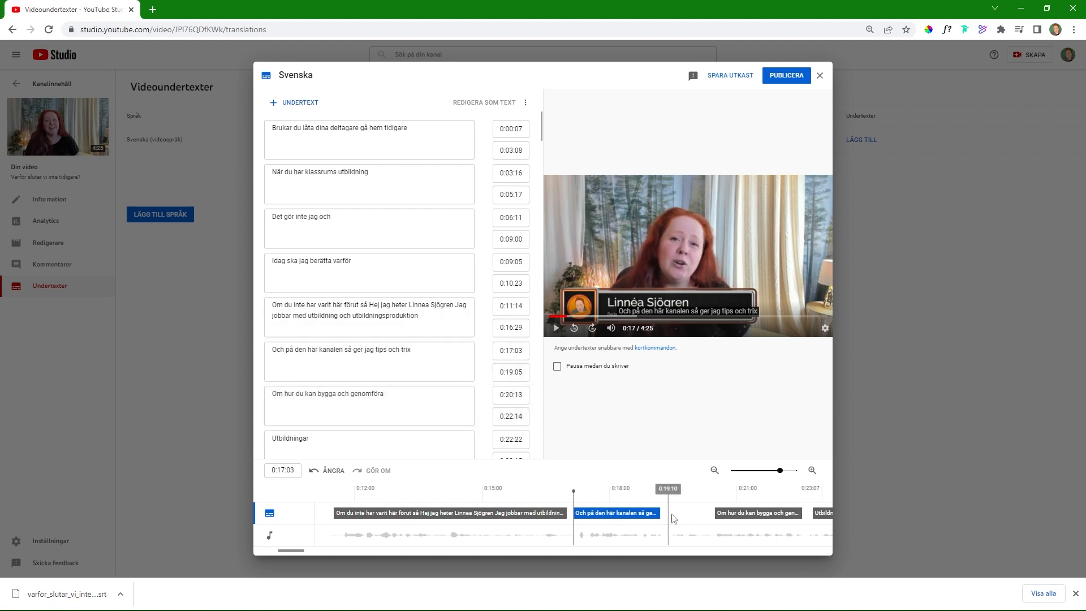
Step: Extend the caption "Och på den här kanalen så ger jag tips och trix" to end at 0:20:12, and save and publish the Swedish subtitles
{"action": "left_click", "coordinate": [678, 516]}
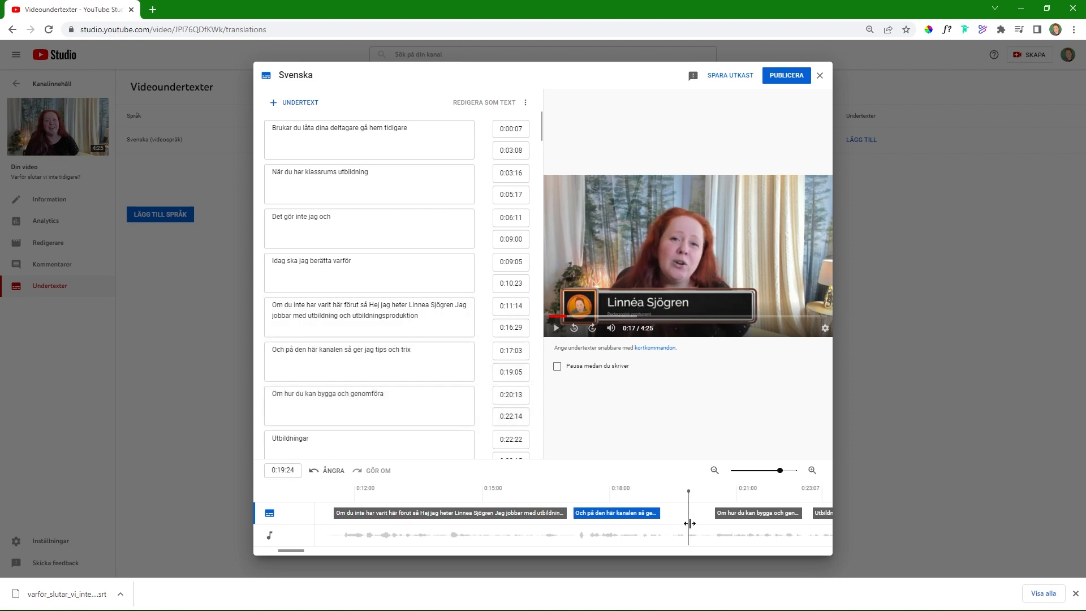
{"action": "left_click_drag", "start_coordinate": [663, 516], "coordinate": [712, 533]}
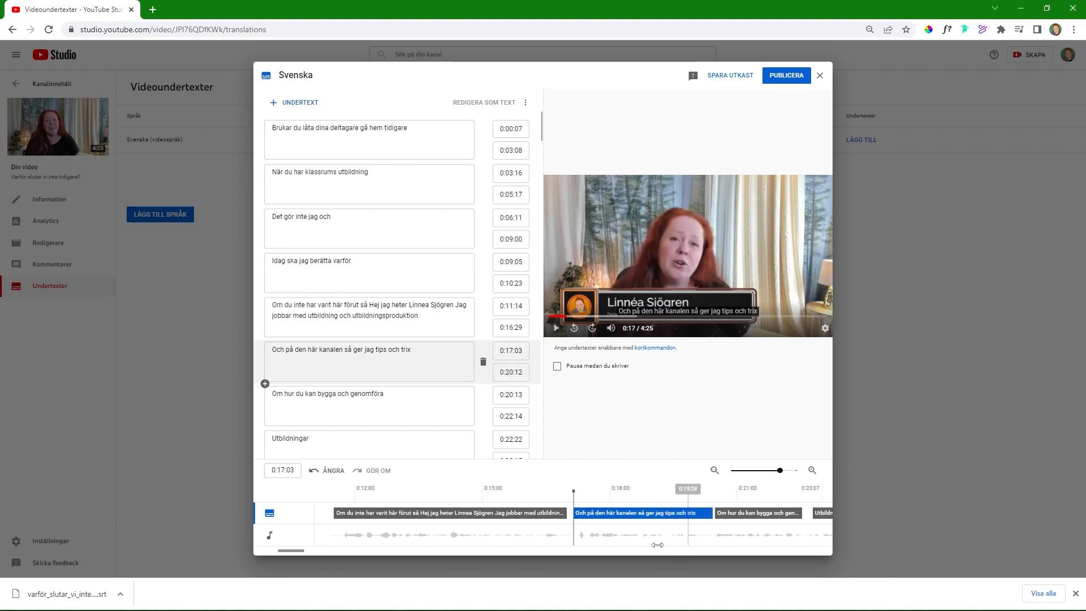
{"action": "left_click", "coordinate": [726, 75]}
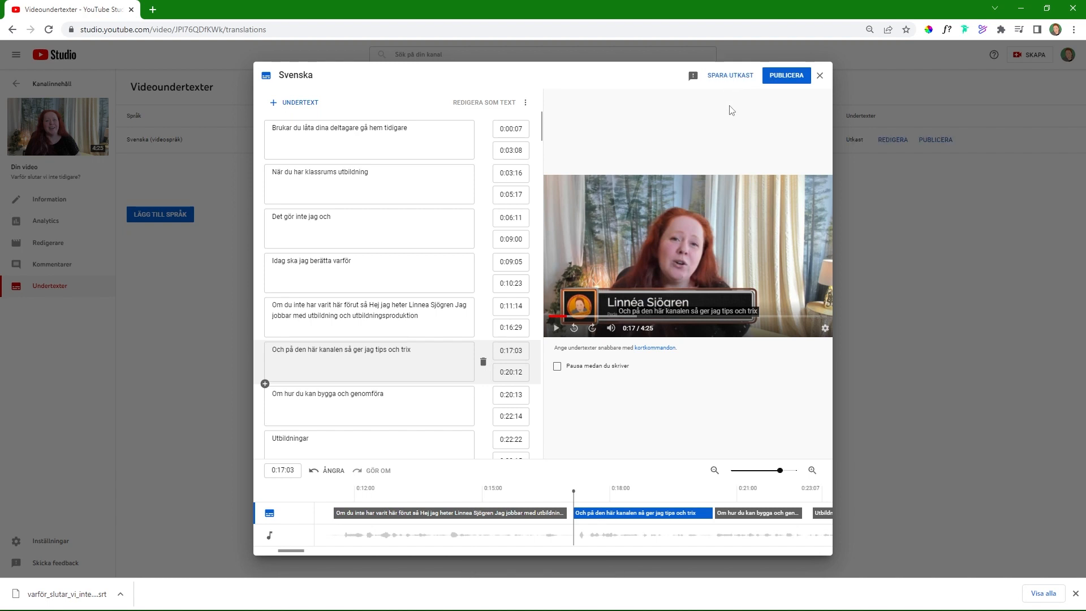
{"action": "left_click", "coordinate": [786, 78]}
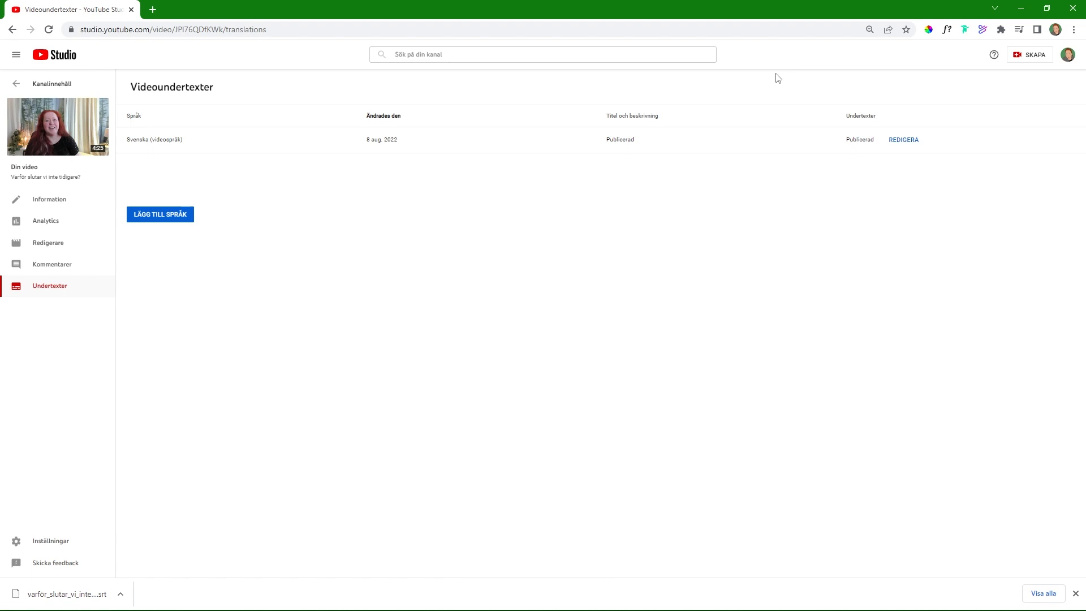
Step: Reopen the published Swedish subtitles at the caption "Och på den här kanalen så ger jag tips och trix" and publish them again
{"action": "left_click", "coordinate": [903, 141]}
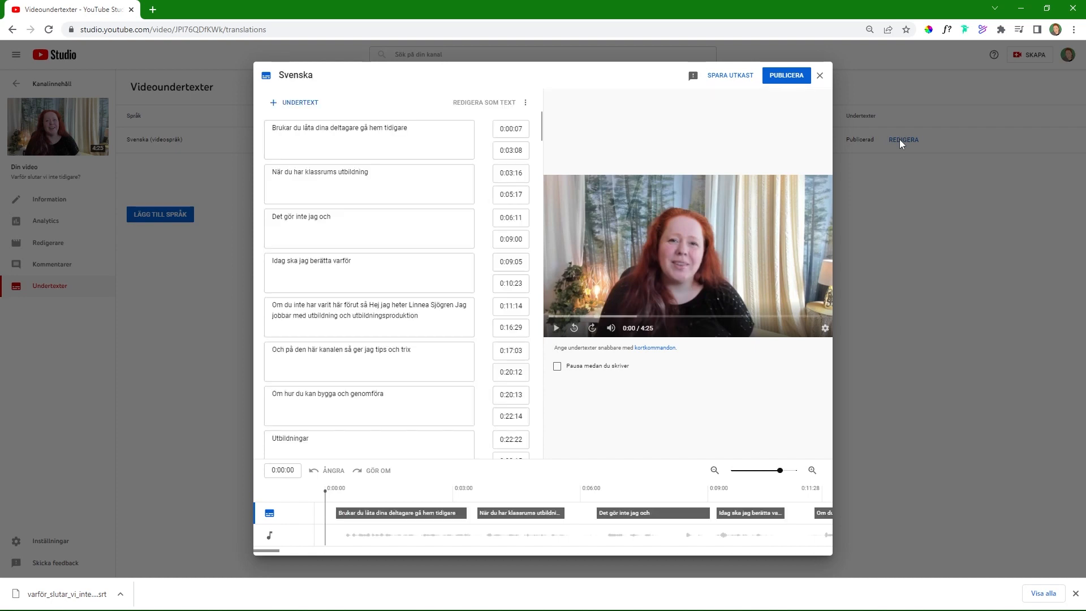
{"action": "left_click", "coordinate": [444, 350]}
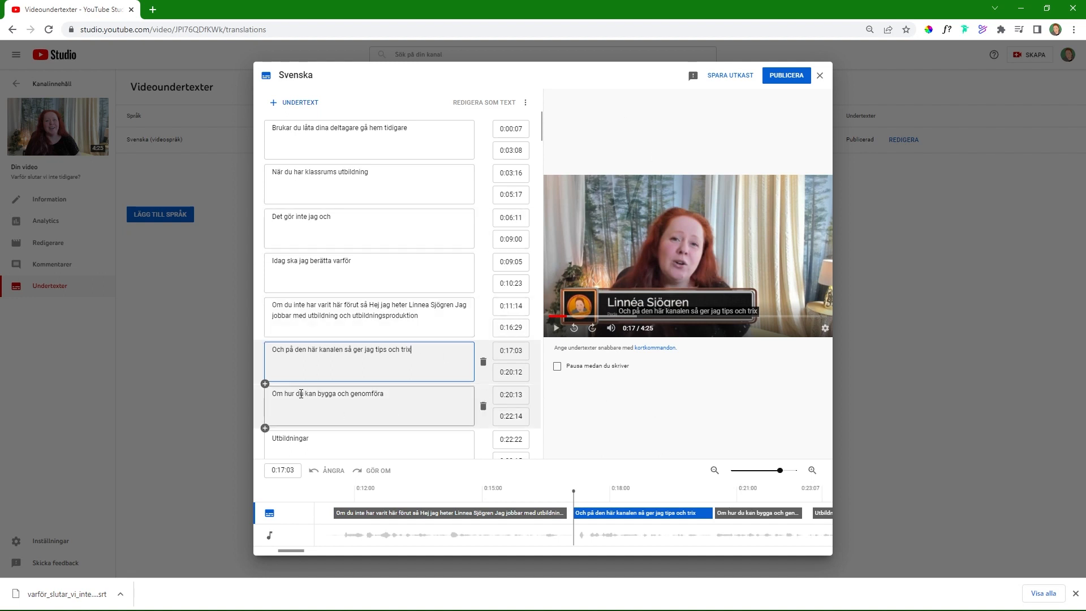
{"action": "left_click", "coordinate": [795, 80]}
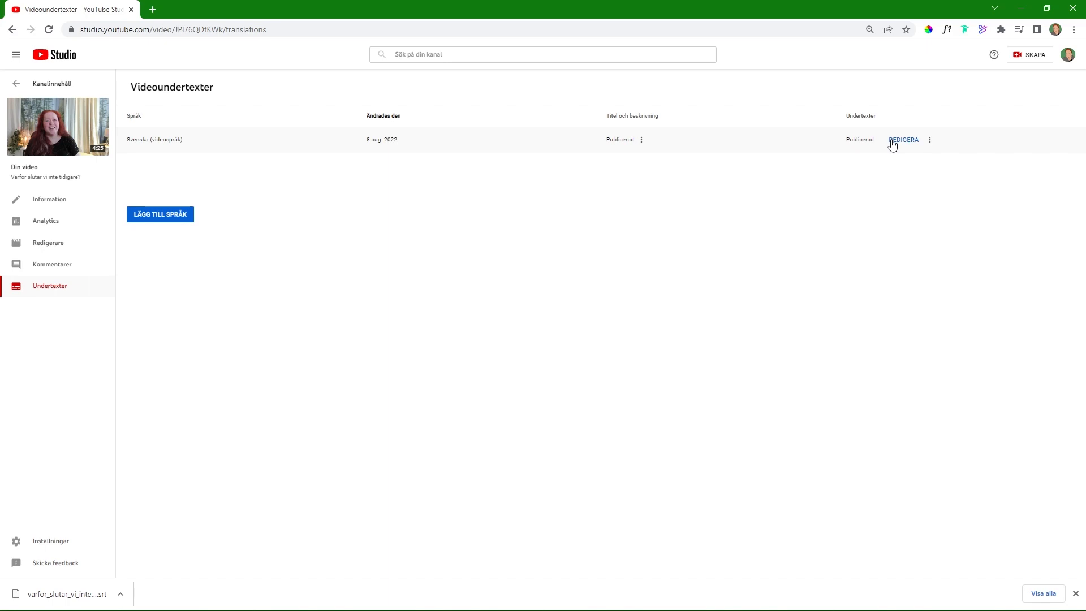
Step: Return to the channel's video list and open the visibility options of "Varför slutar vi inte tidigare?"
{"action": "left_click", "coordinate": [18, 84]}
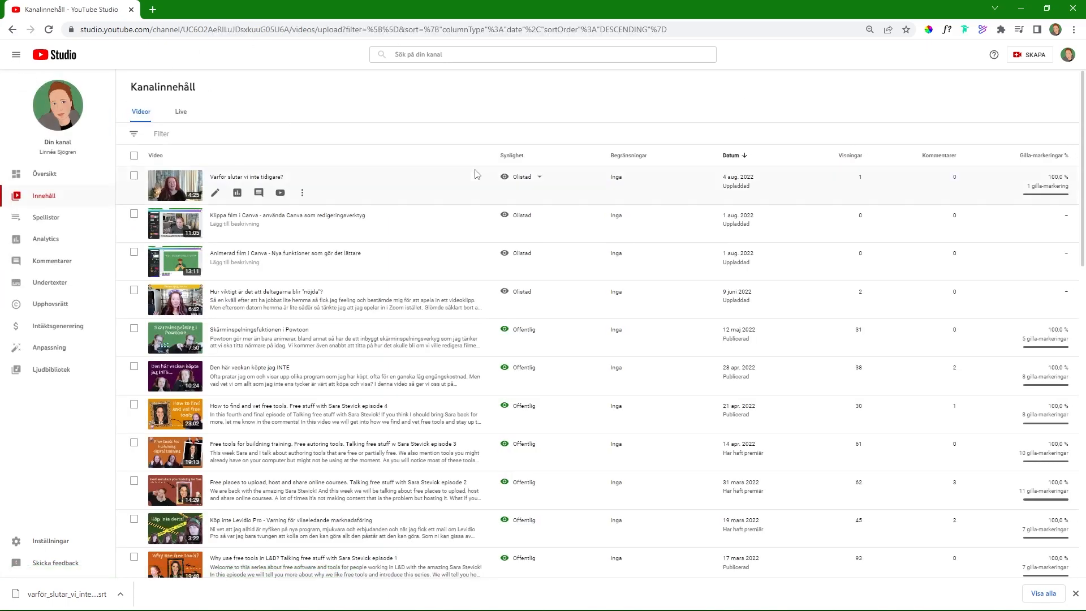
{"action": "left_click", "coordinate": [536, 179]}
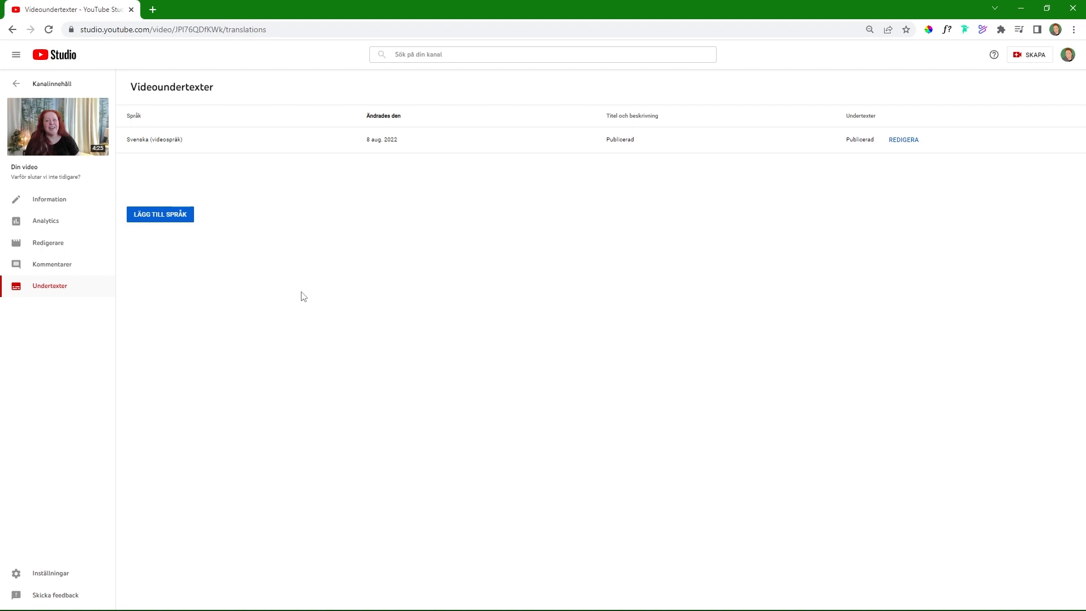
Step: Add Engelska (Storbritannien) as a subtitle language and create its subtitles by automatic translation
{"action": "left_click", "coordinate": [152, 214]}
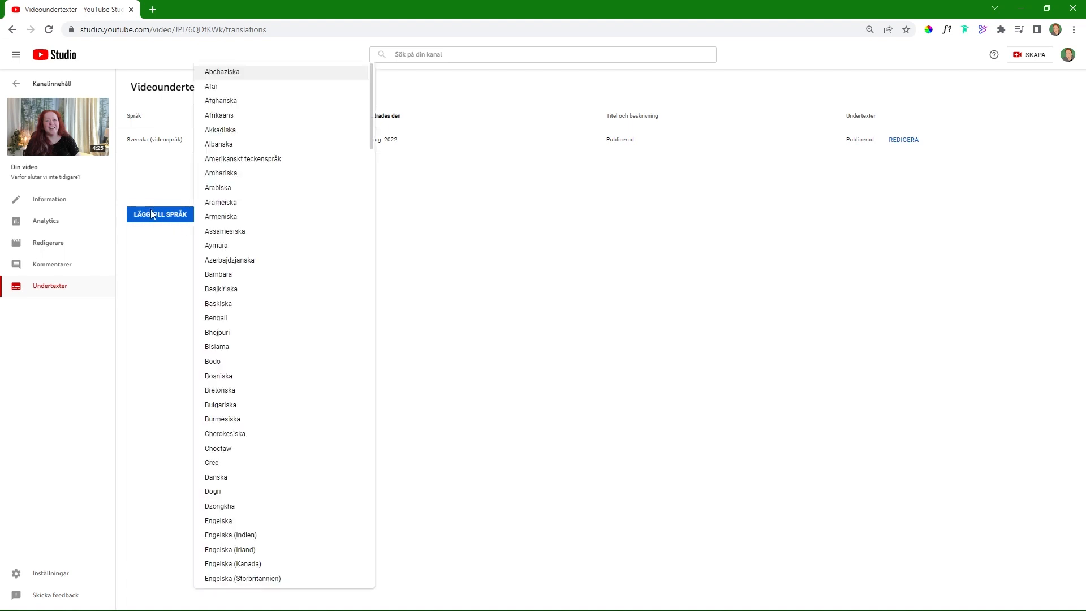
{"action": "scroll", "coordinate": [279, 331], "scroll_direction": "down", "scroll_amount": 5}
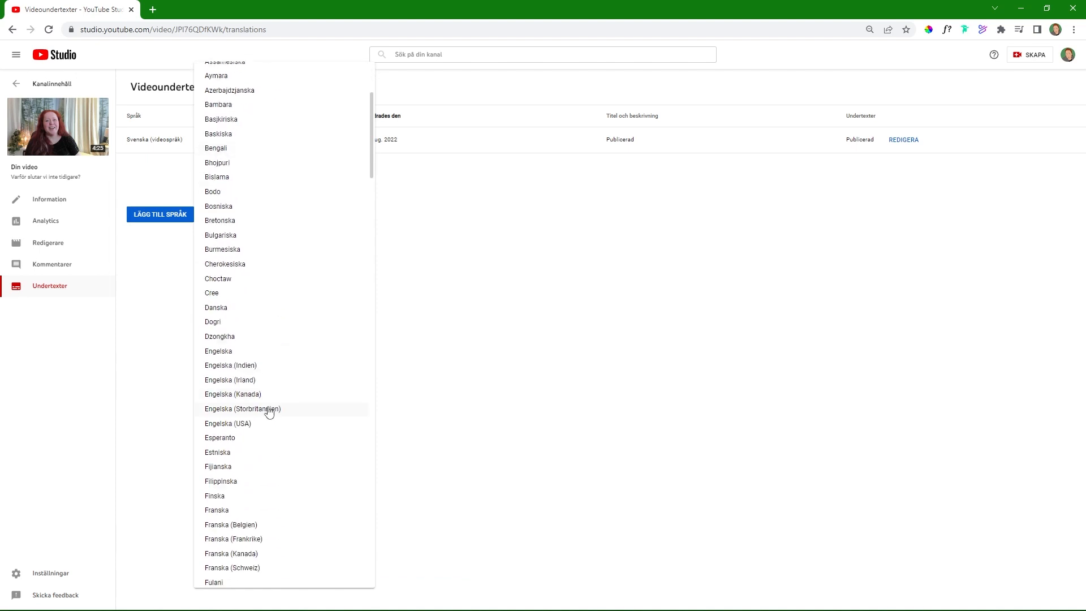
{"action": "left_click", "coordinate": [270, 409]}
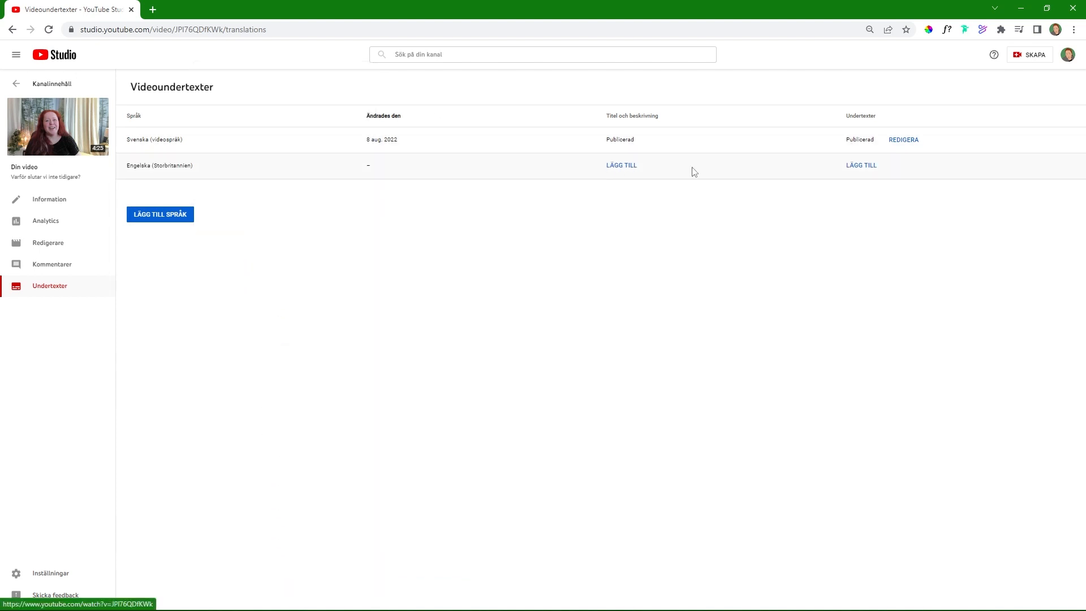
{"action": "left_click", "coordinate": [860, 166]}
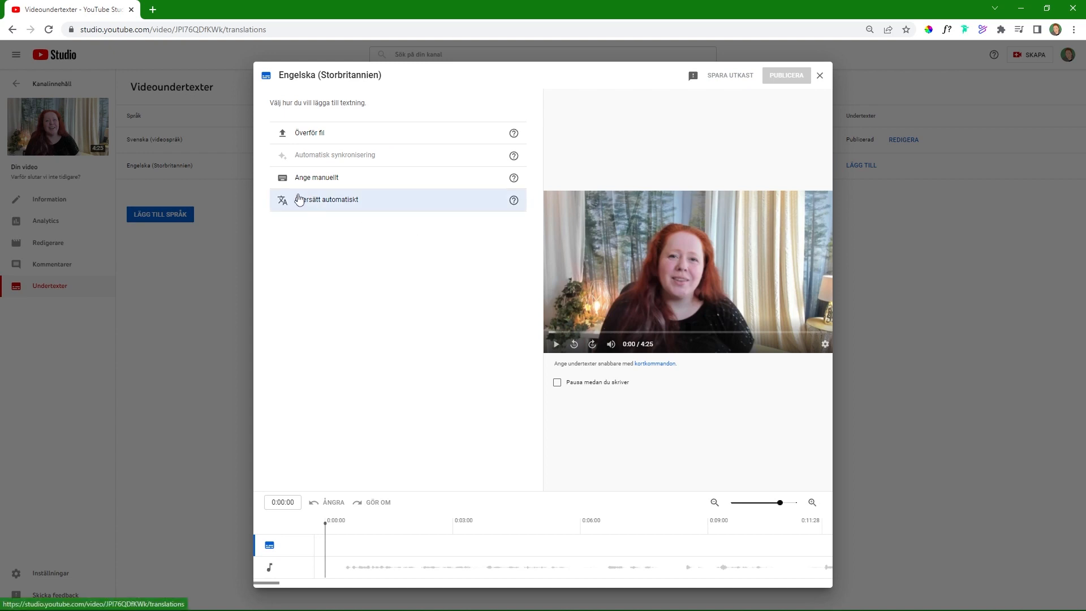
{"action": "left_click", "coordinate": [320, 201]}
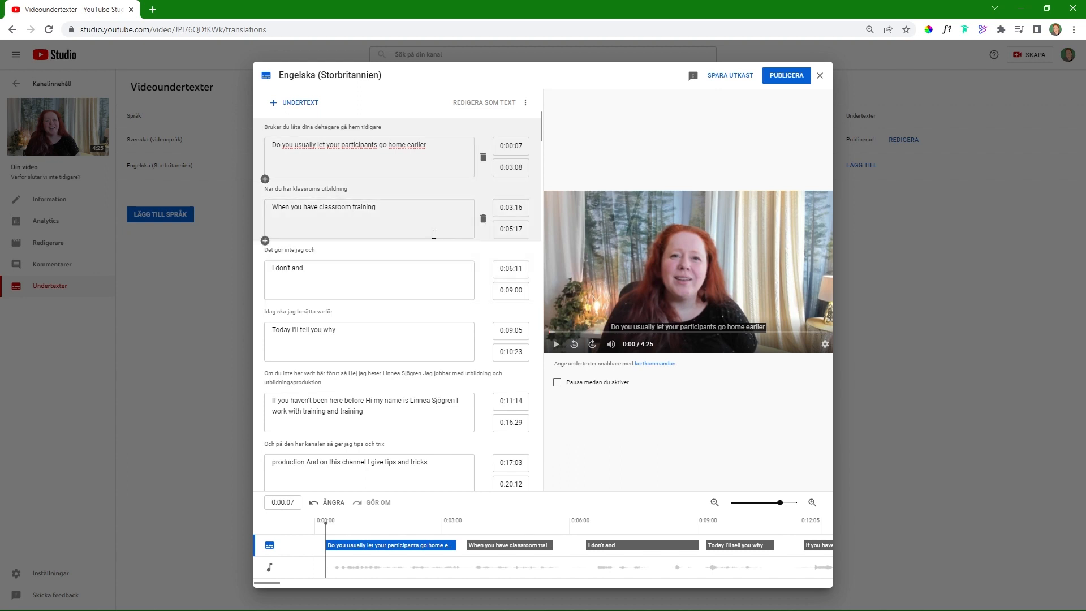
Step: Check the first translated captions and replace "carry out" with "facilitate" in "About how you can carry out better training courses"
{"action": "left_click", "coordinate": [441, 215]}
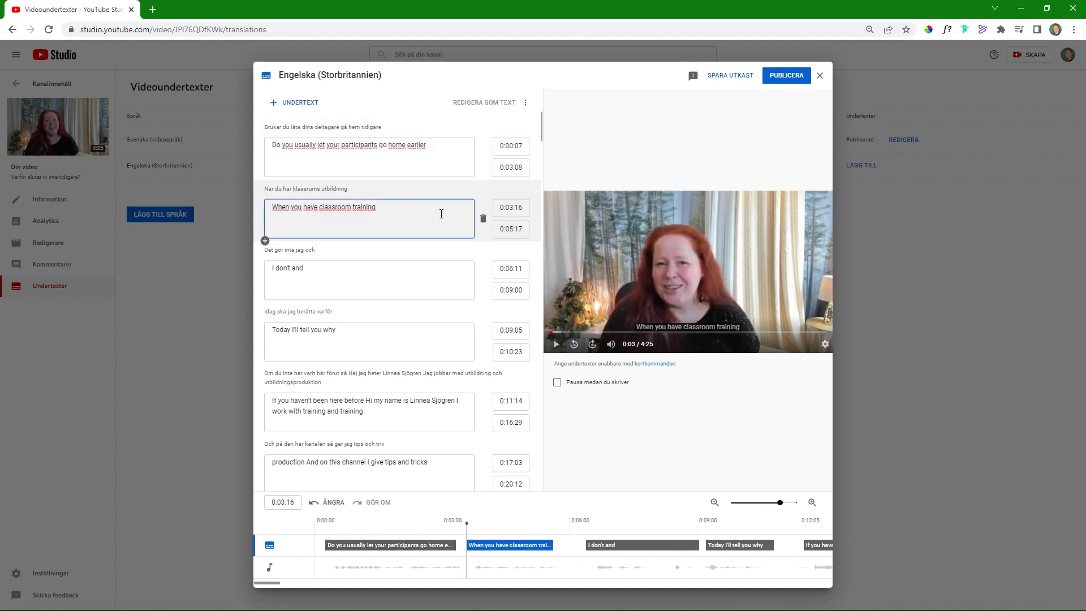
{"action": "left_click", "coordinate": [269, 146]}
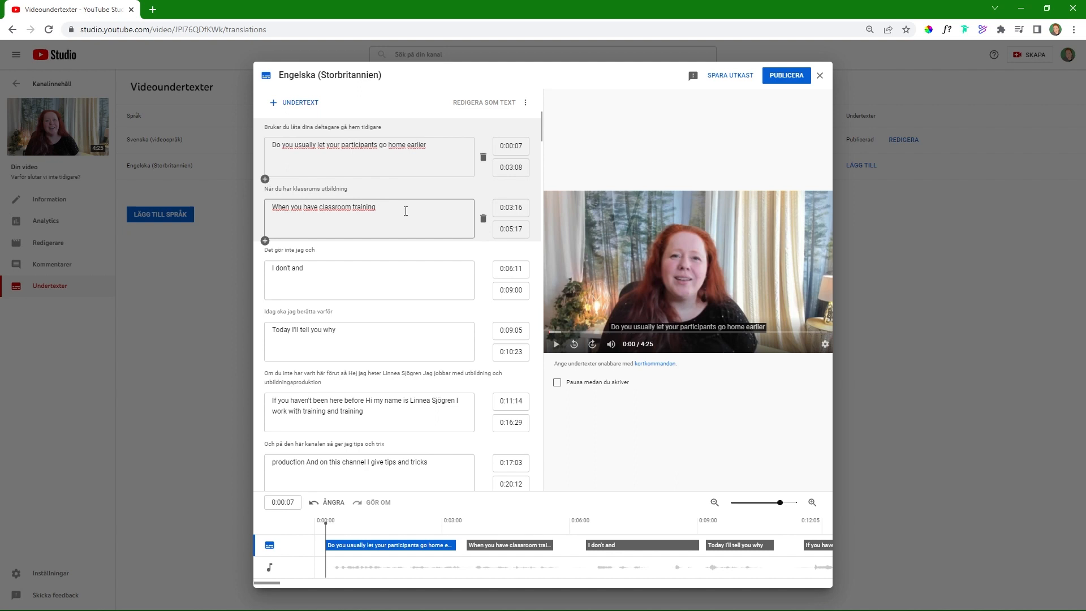
{"action": "scroll", "coordinate": [406, 215], "scroll_direction": "down", "scroll_amount": 3}
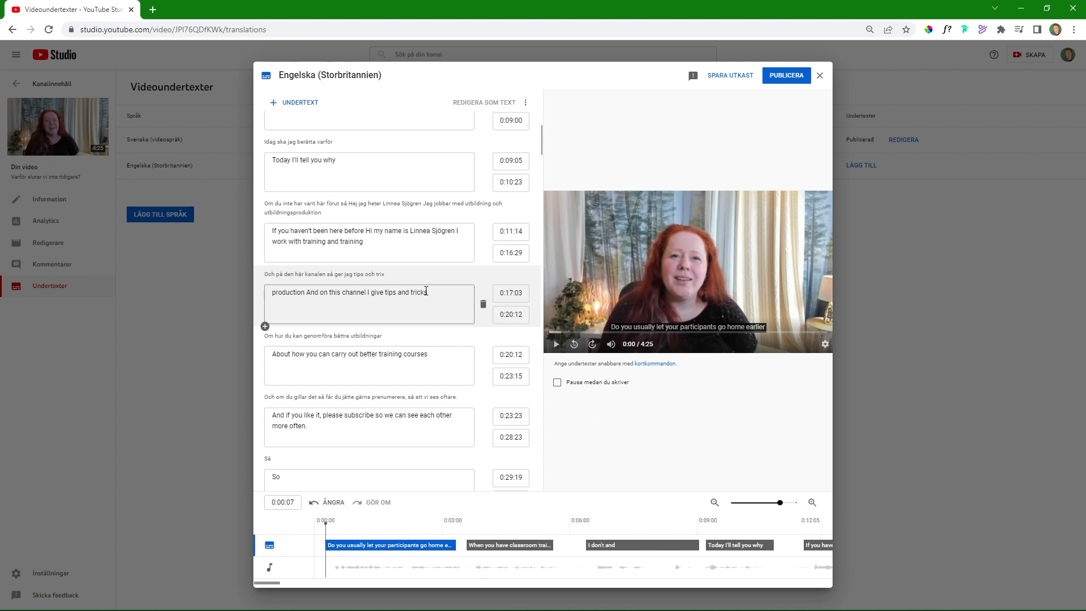
{"action": "scroll", "coordinate": [421, 294], "scroll_direction": "down", "scroll_amount": 1}
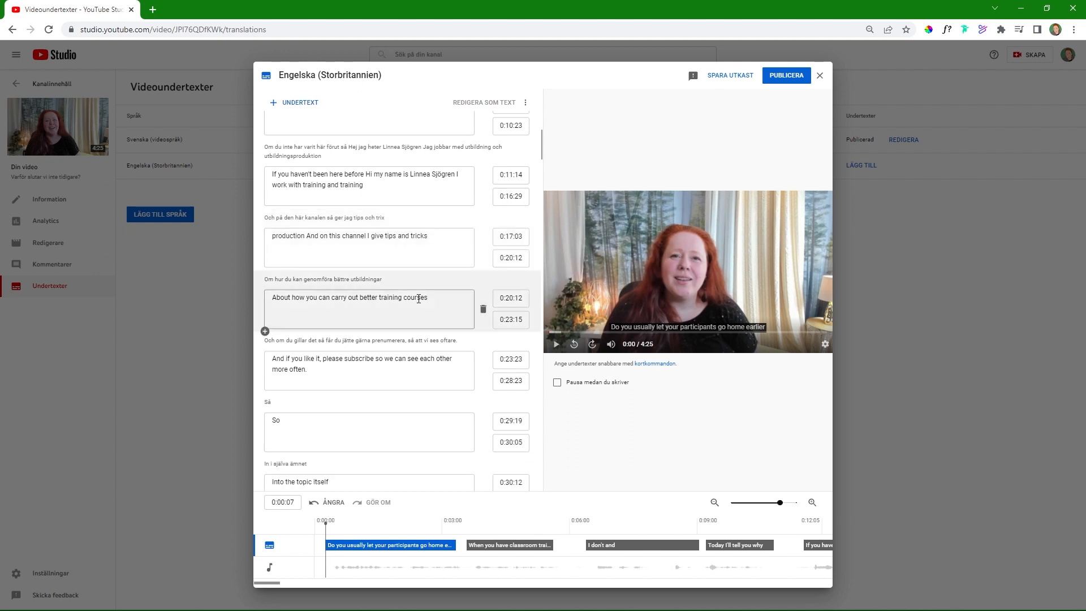
{"action": "left_click", "coordinate": [333, 300]}
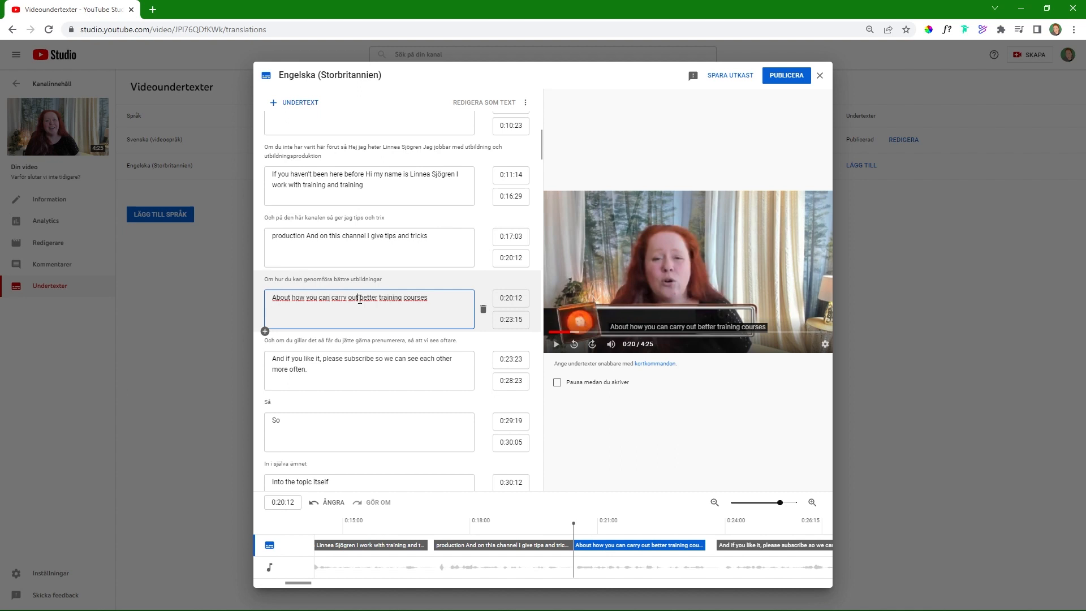
{"action": "key", "text": "BackSpace"}
{"action": "key", "text": "BackSpace"}
{"action": "key", "text": "BackSpace"}
{"action": "key", "text": "BackSpace"}
{"action": "key", "text": "BackSpace"}
{"action": "key", "text": "BackSpace"}
{"action": "key", "text": "BackSpace"}
{"action": "key", "text": "BackSpace"}
{"action": "key", "text": "BackSpace"}
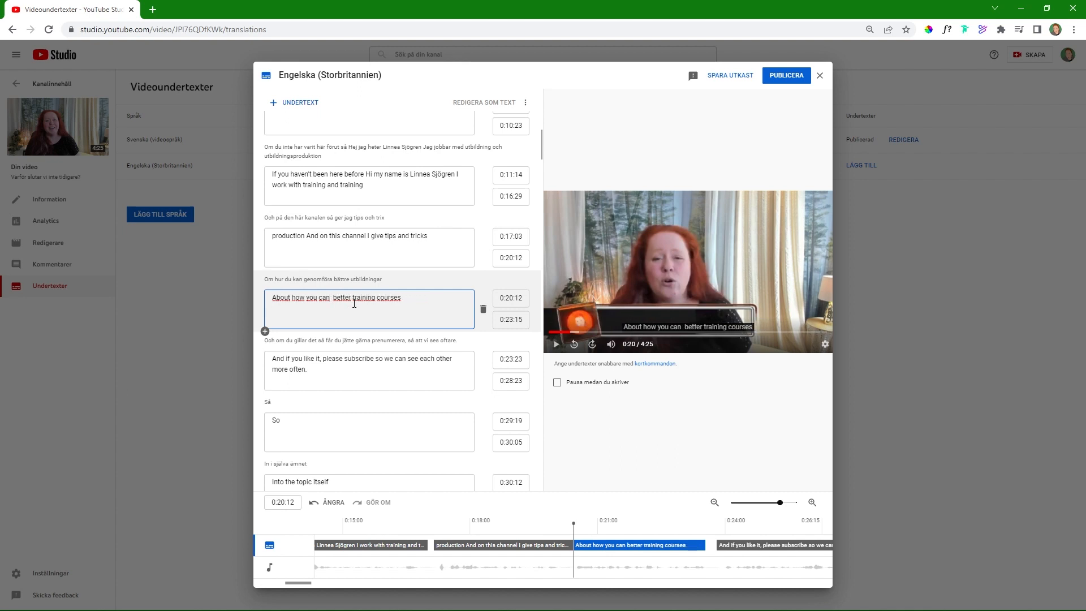
{"action": "type", "text": "facilitate"}
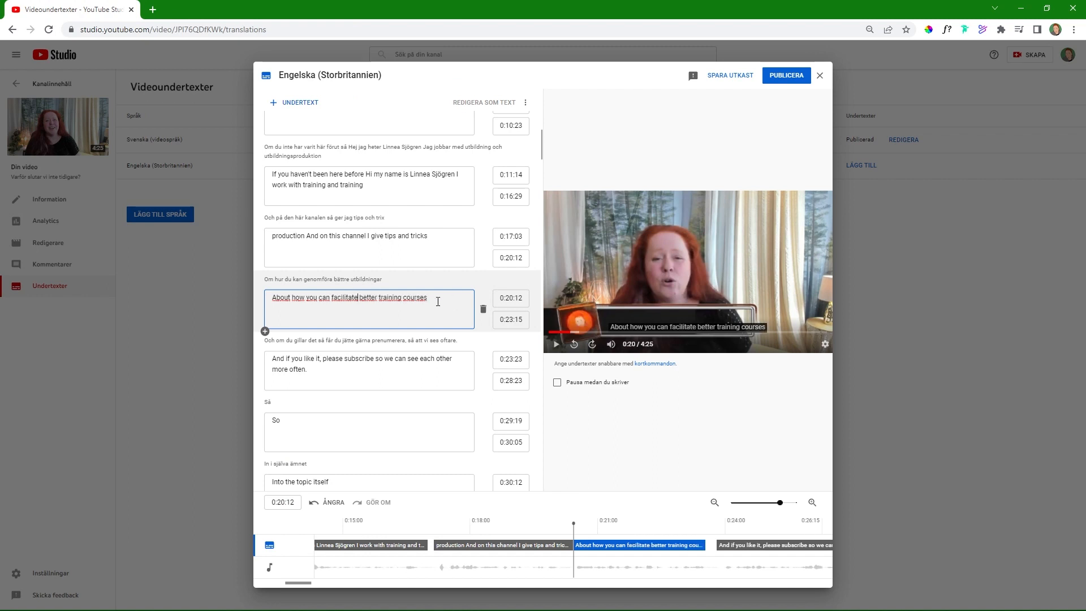
{"action": "left_click", "coordinate": [402, 300]}
{"action": "key", "text": "BackSpace"}
{"action": "key", "text": "BackSpace"}
{"action": "key", "text": "BackSpace"}
{"action": "key", "text": "BackSpace"}
{"action": "key", "text": "BackSpace"}
{"action": "key", "text": "BackSpace"}
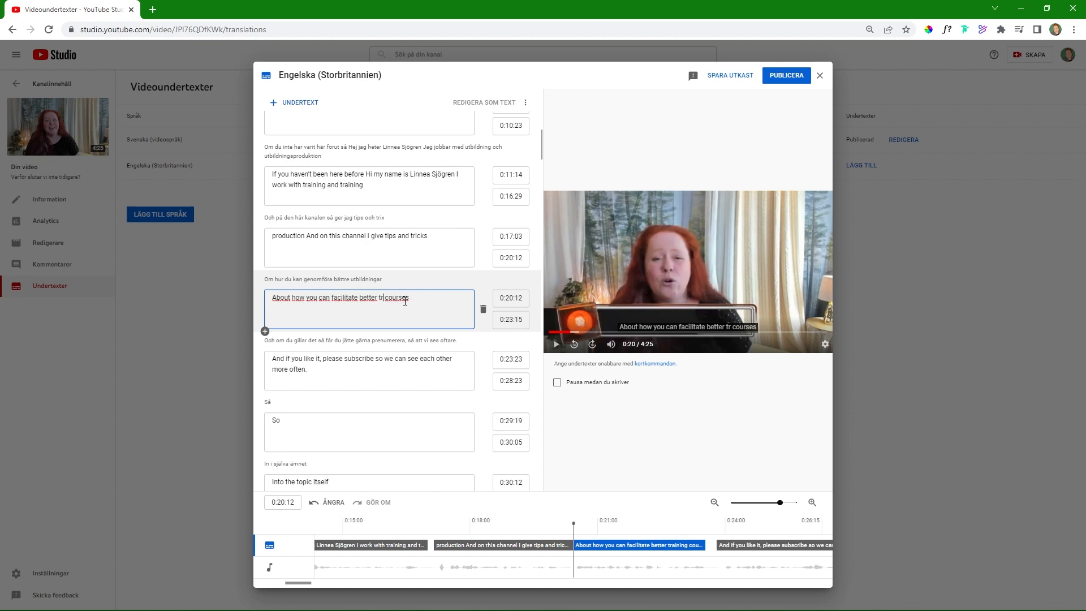
{"action": "type", "text": "aining"}
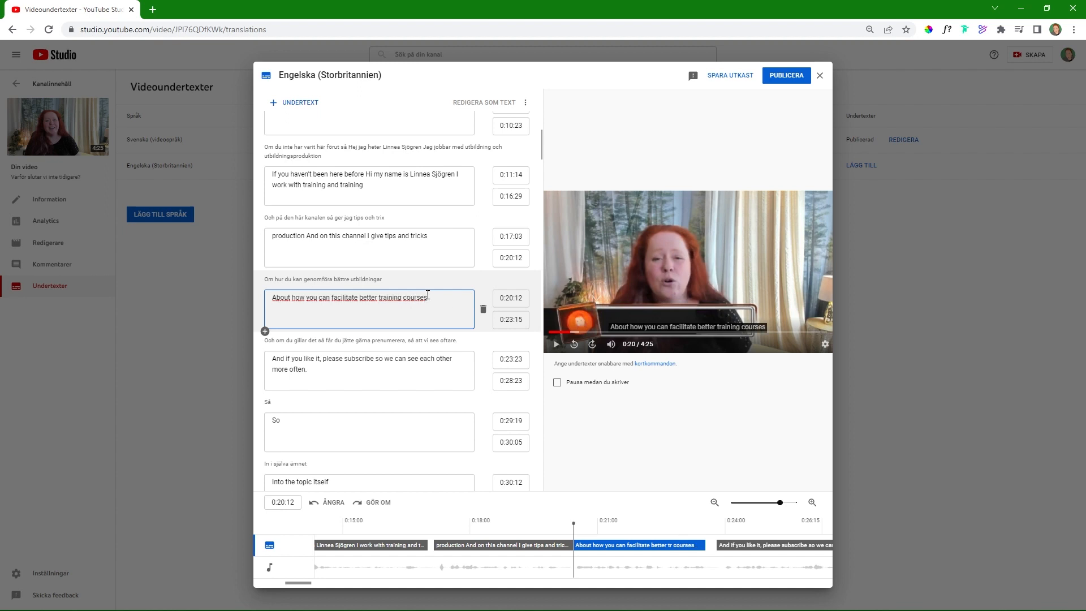
Step: Remove "courses" from the end of the caption so it reads "About how you can facilitate better training"
{"action": "key", "text": "BackSpace"}
{"action": "key", "text": "BackSpace"}
{"action": "key", "text": "BackSpace"}
{"action": "key", "text": "BackSpace"}
{"action": "key", "text": "BackSpace"}
{"action": "key", "text": "BackSpace"}
{"action": "key", "text": "BackSpace"}
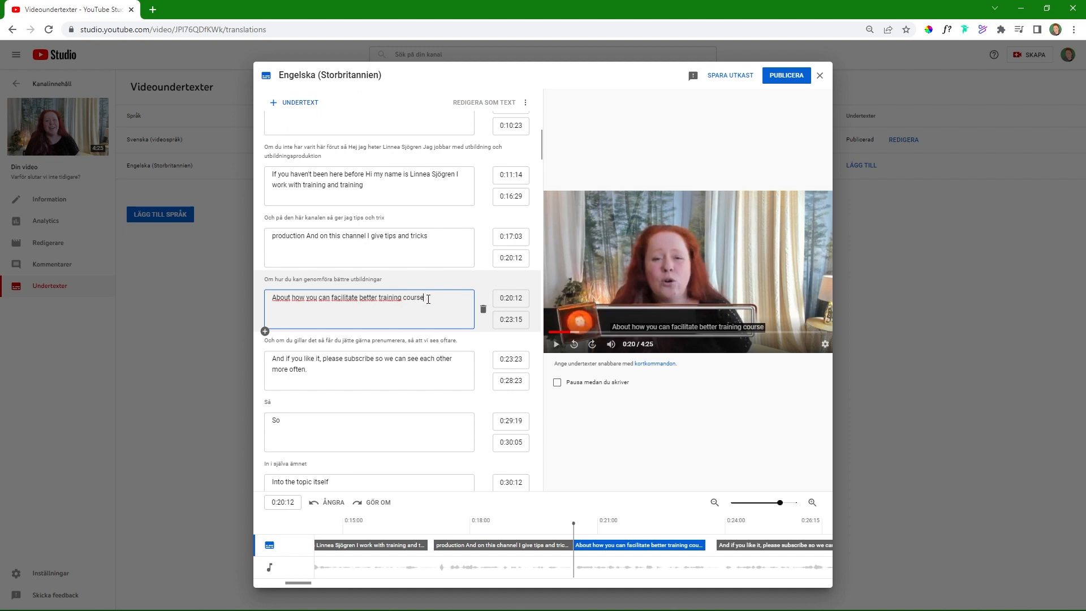
{"action": "key", "text": "BackSpace"}
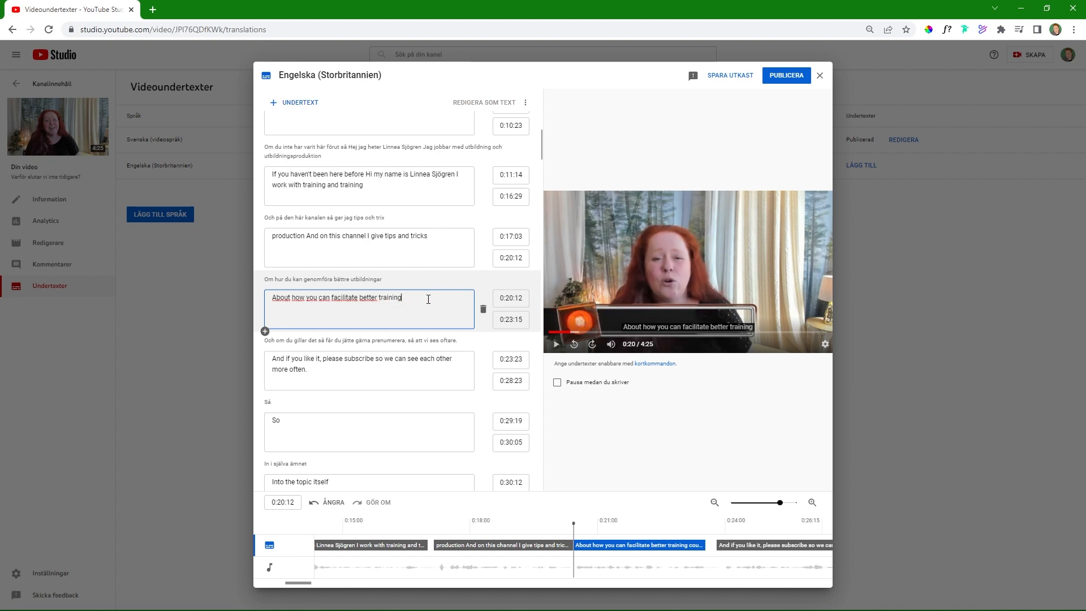
Step: Look through the following translated captions and publish the Engelska (Storbritannien) subtitles
{"action": "scroll", "coordinate": [376, 327], "scroll_direction": "down", "scroll_amount": 1}
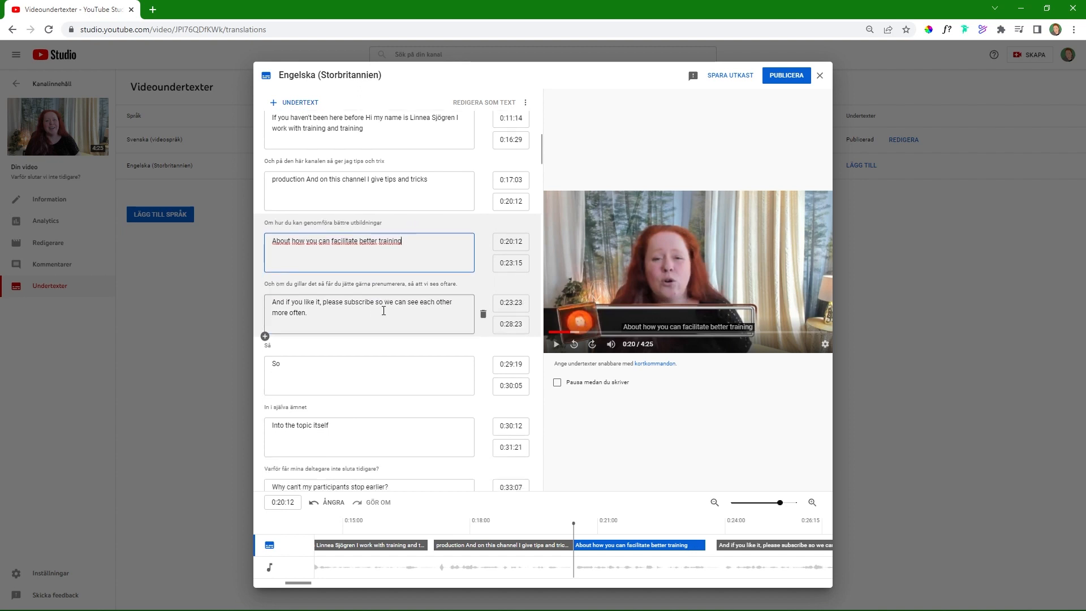
{"action": "scroll", "coordinate": [308, 317], "scroll_direction": "down", "scroll_amount": 3}
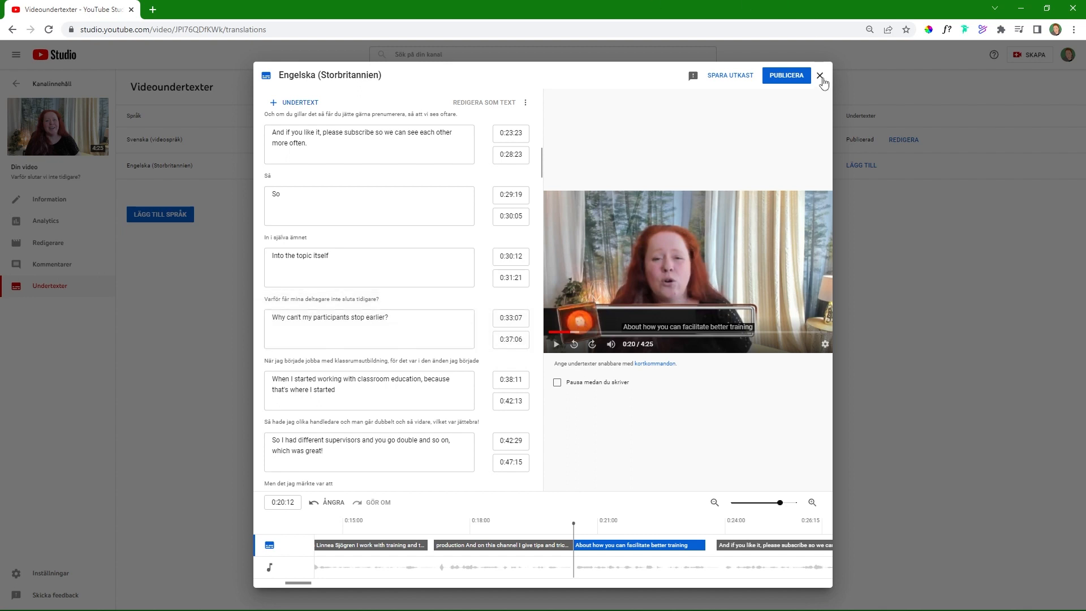
{"action": "left_click", "coordinate": [790, 75]}
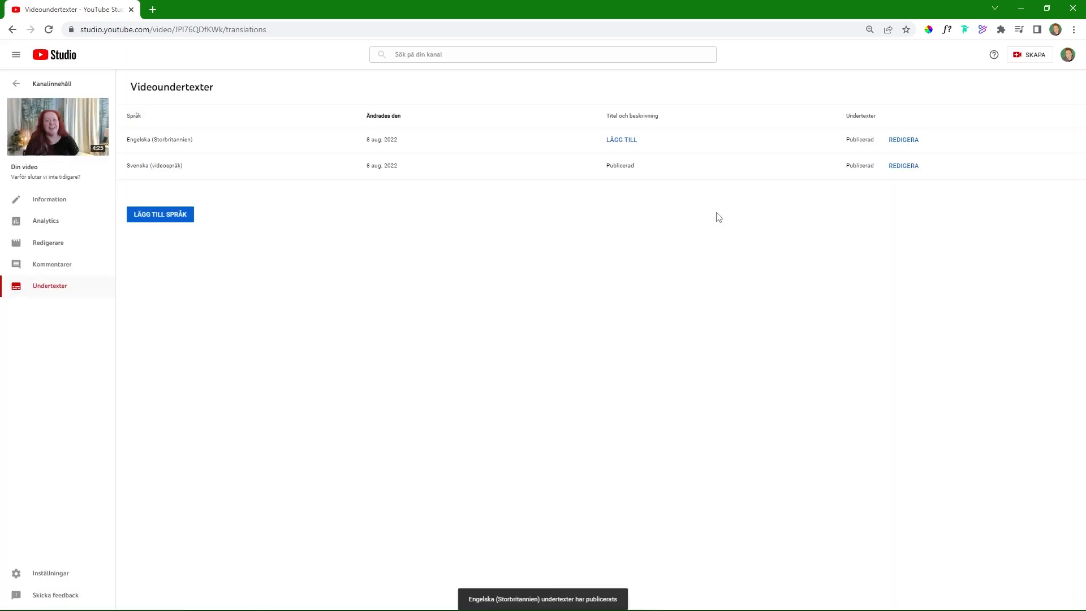
Step: Open the Engelska (Storbritannien) translation form for the video's title and description and visit both empty fields
{"action": "left_click", "coordinate": [621, 141]}
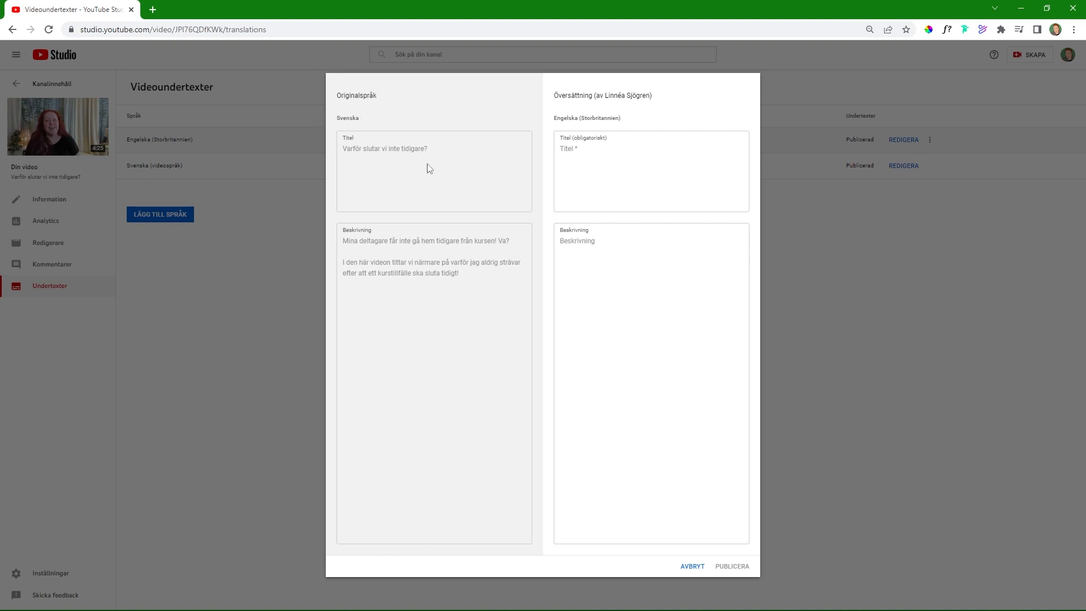
{"action": "left_click", "coordinate": [610, 158]}
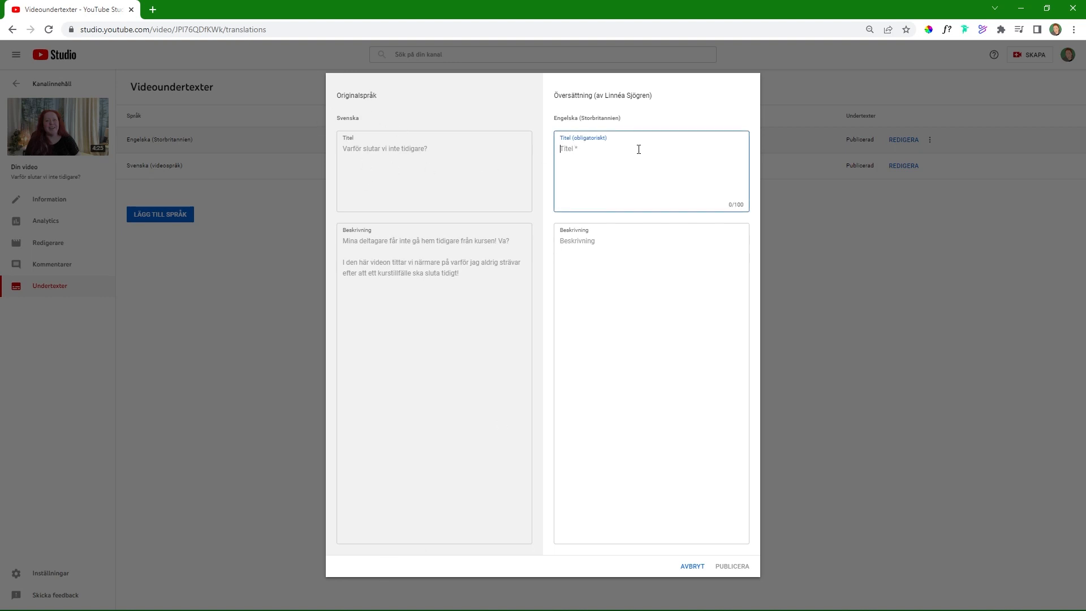
{"action": "left_click", "coordinate": [558, 245]}
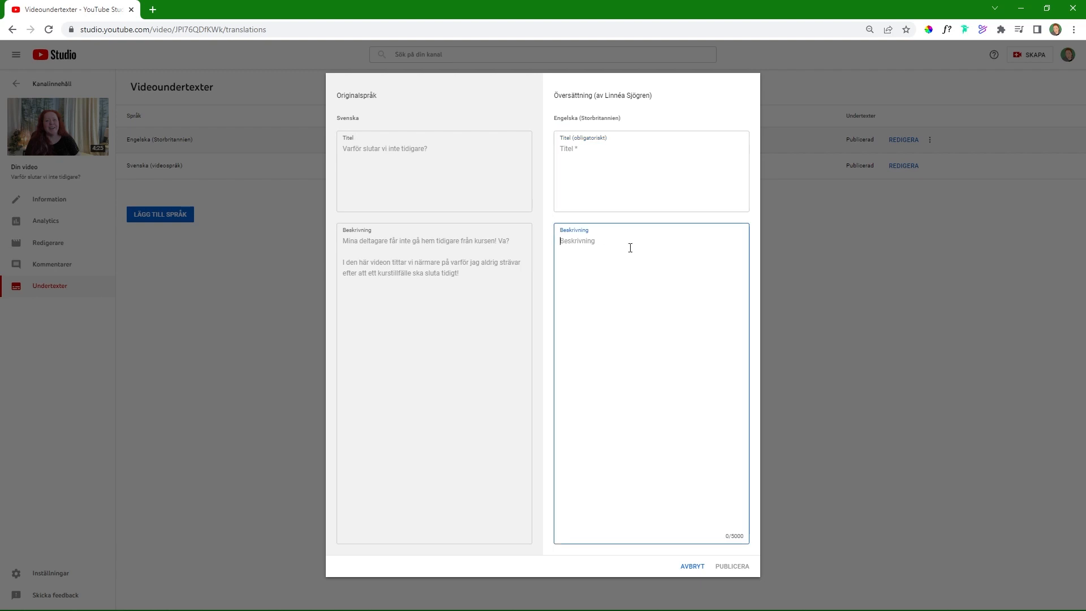